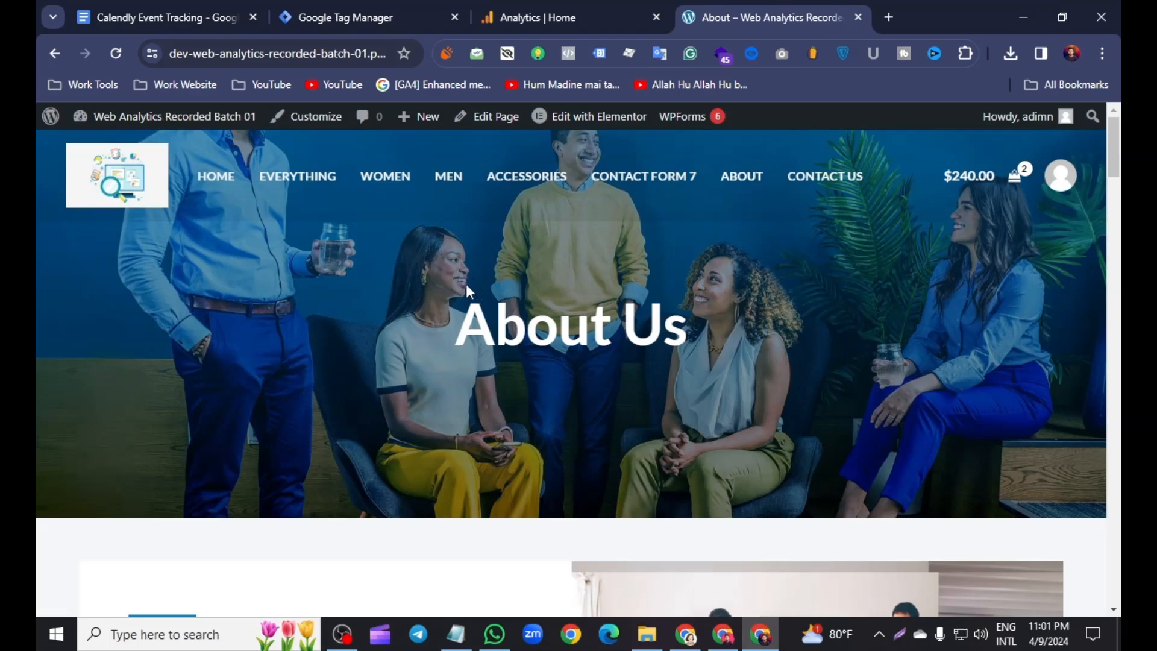
pyautogui.click(399, 3)
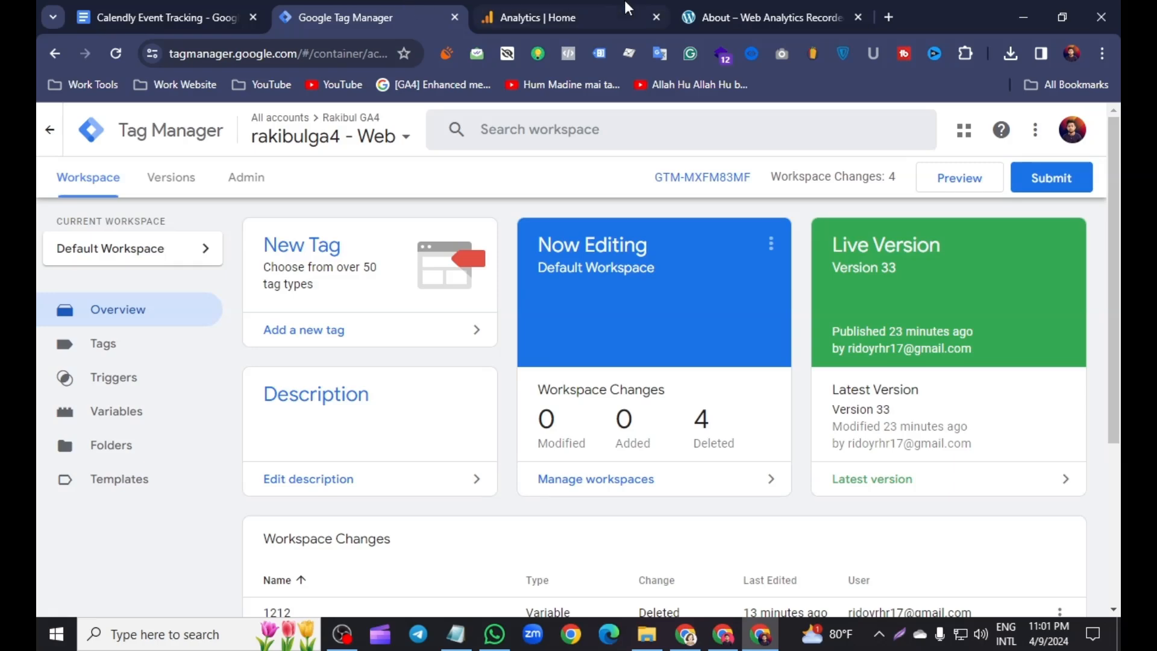
pyautogui.click(759, 7)
pyautogui.click(571, 3)
pyautogui.click(381, 7)
pyautogui.click(553, 7)
pyautogui.click(403, 3)
pyautogui.click(747, 9)
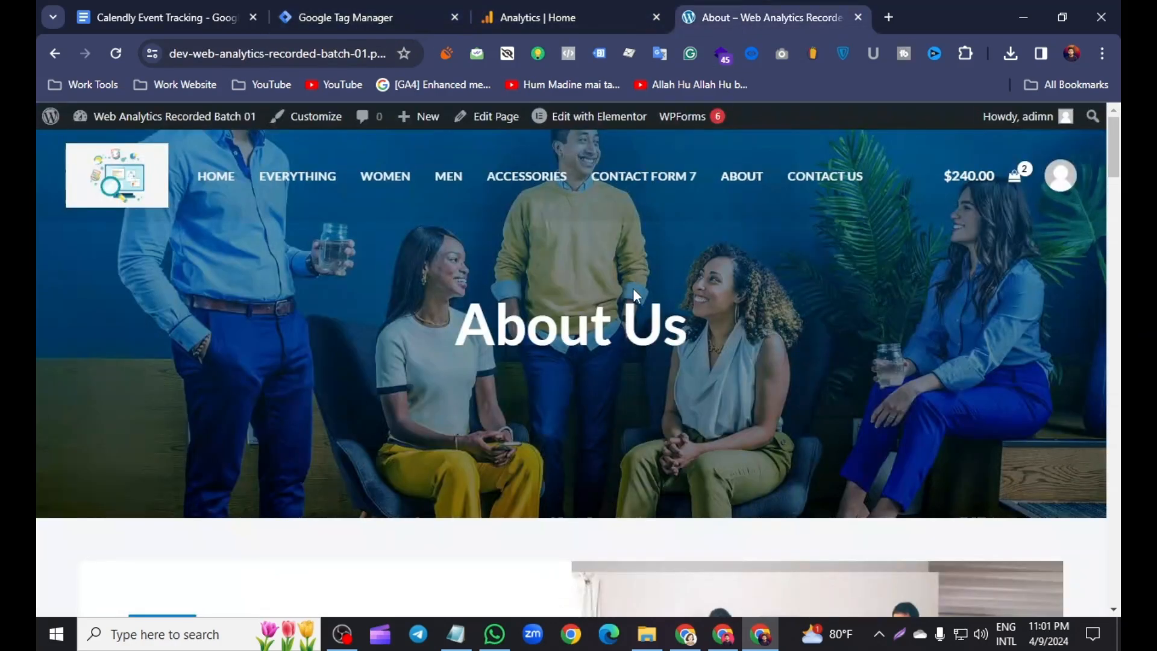
# - Scroll through the About Us page to examine the embedded Calendly scheduling widget
pyautogui.scroll(-15, 634, 289)
pyautogui.scroll(-14, 632, 302)
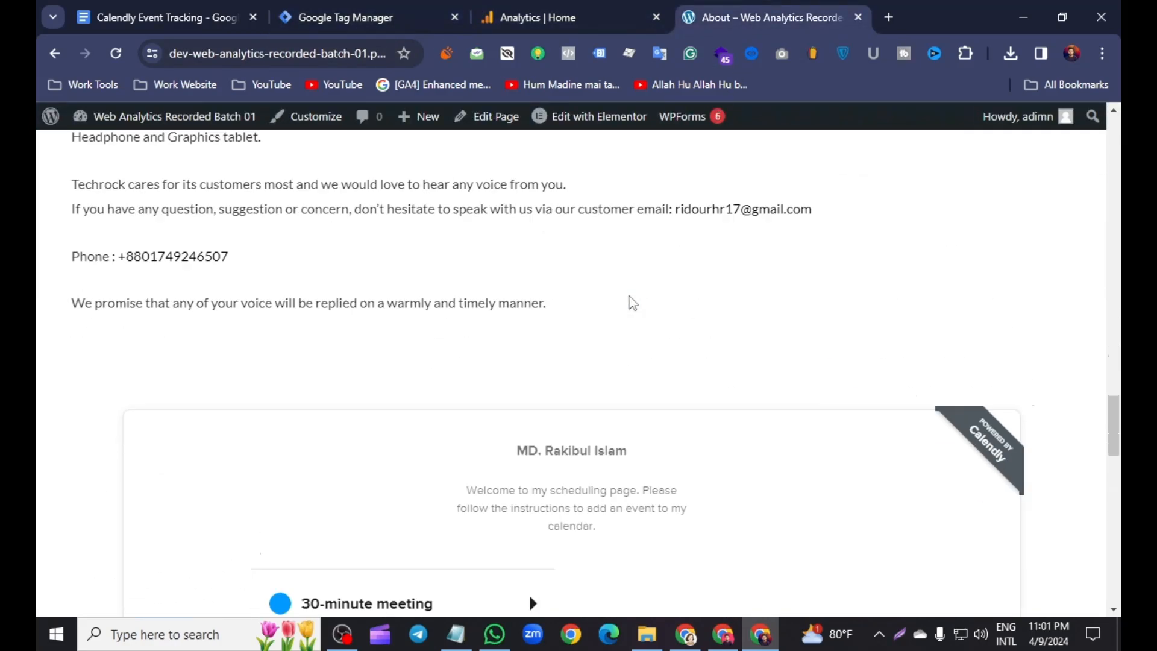
pyautogui.scroll(4, 627, 302)
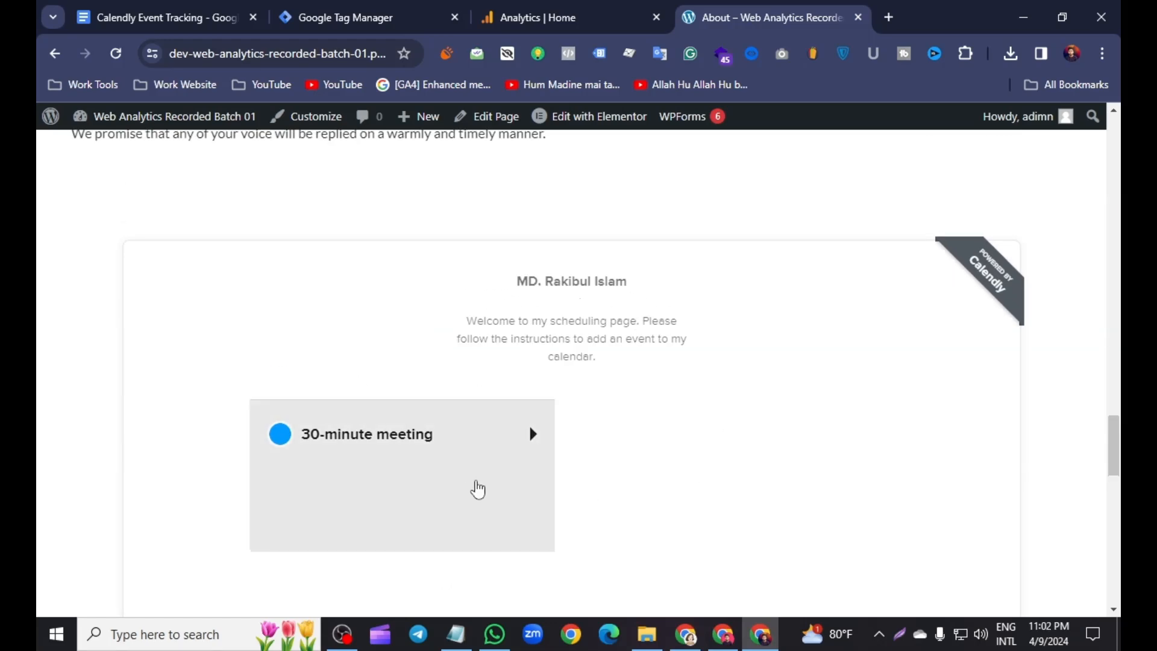
pyautogui.scroll(10, 313, 458)
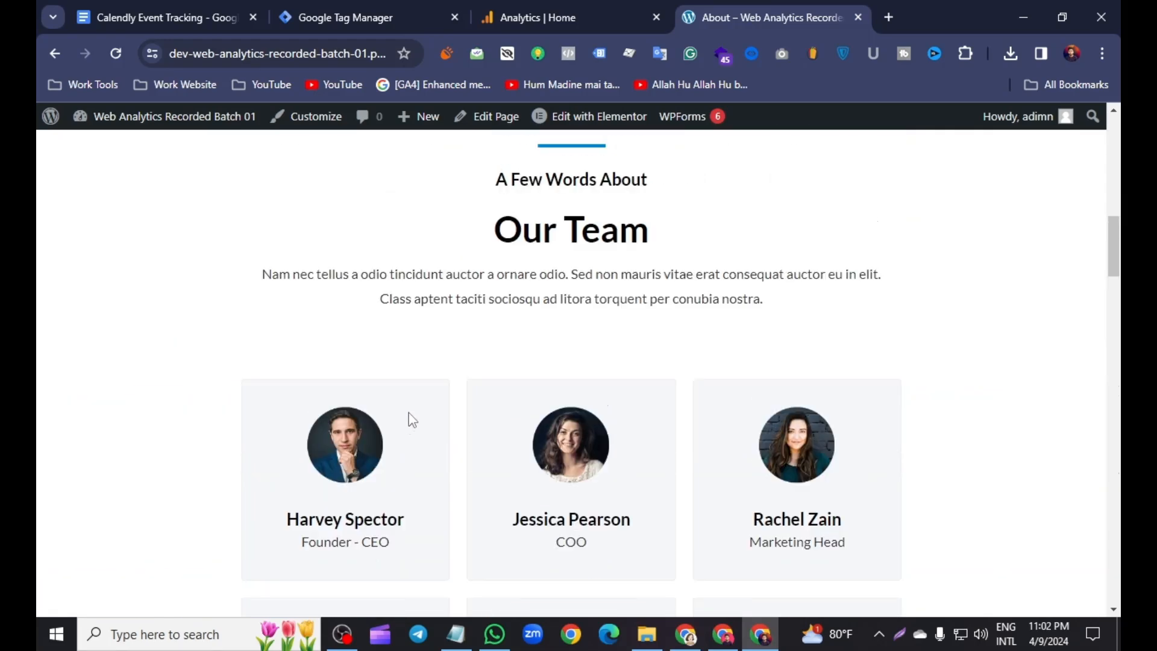
pyautogui.scroll(10, 422, 361)
# - Create a new tag in the workspace and set its type to Custom HTML
pyautogui.click(368, 17)
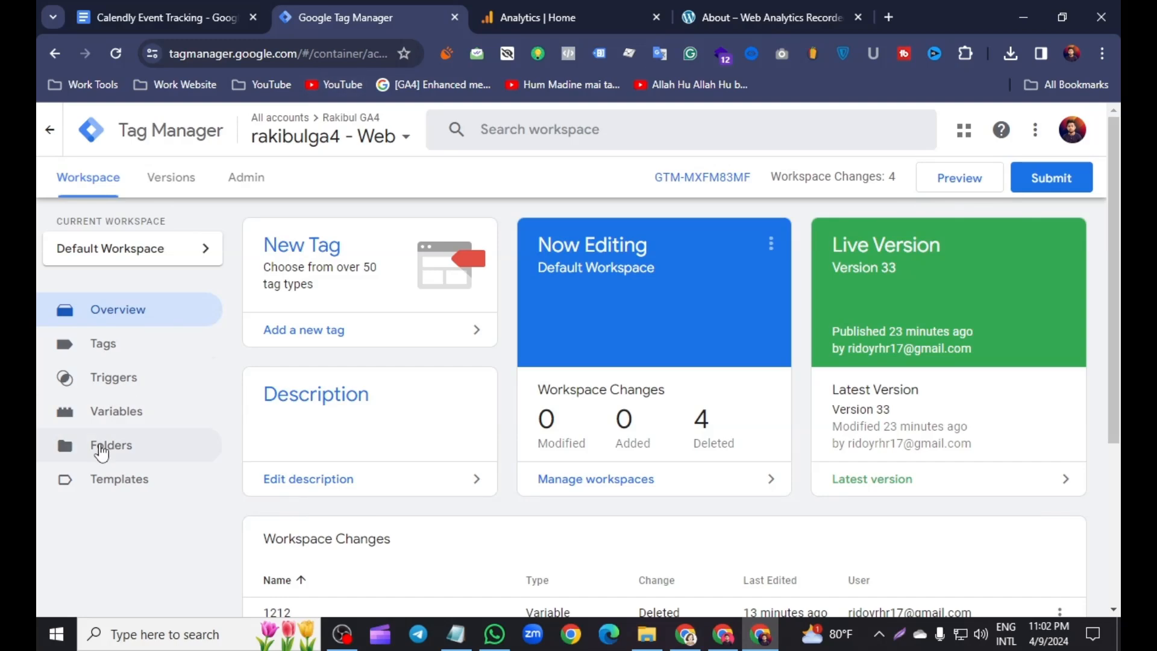
pyautogui.click(144, 356)
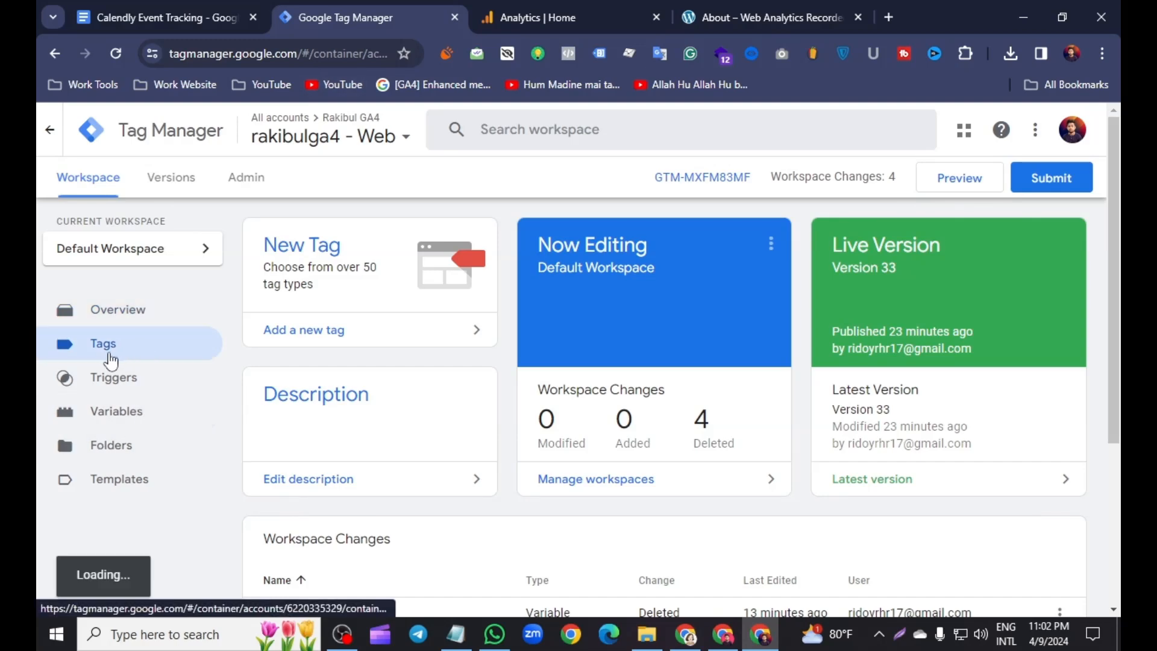
pyautogui.click(1038, 239)
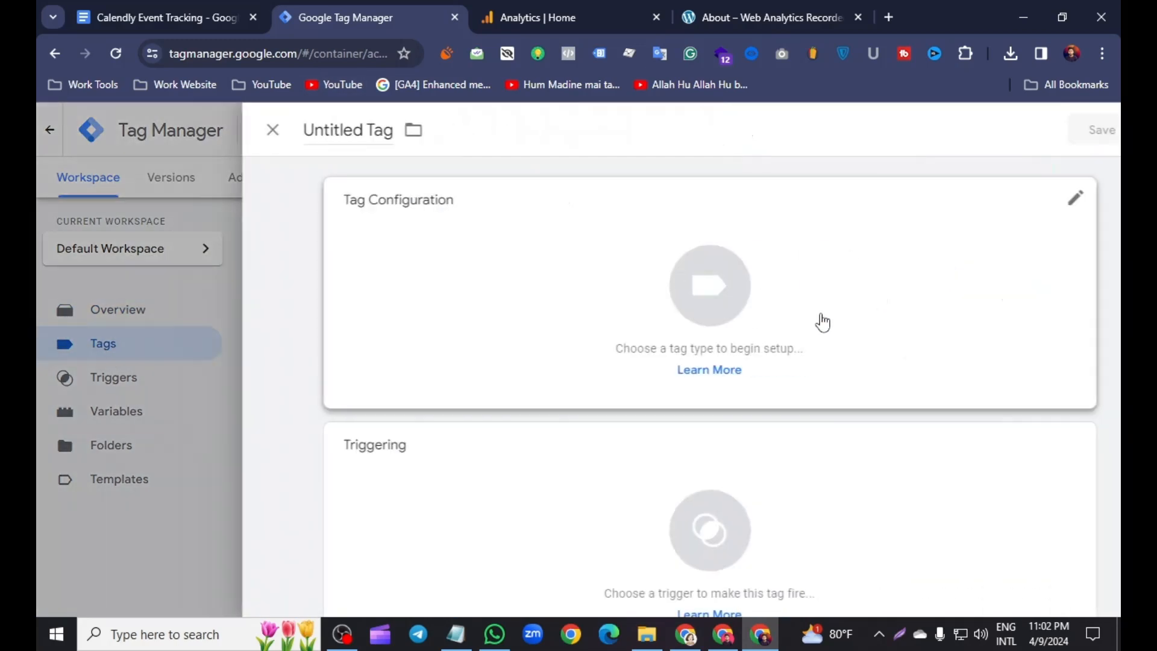
pyautogui.click(1006, 197)
pyautogui.scroll(-4, 844, 336)
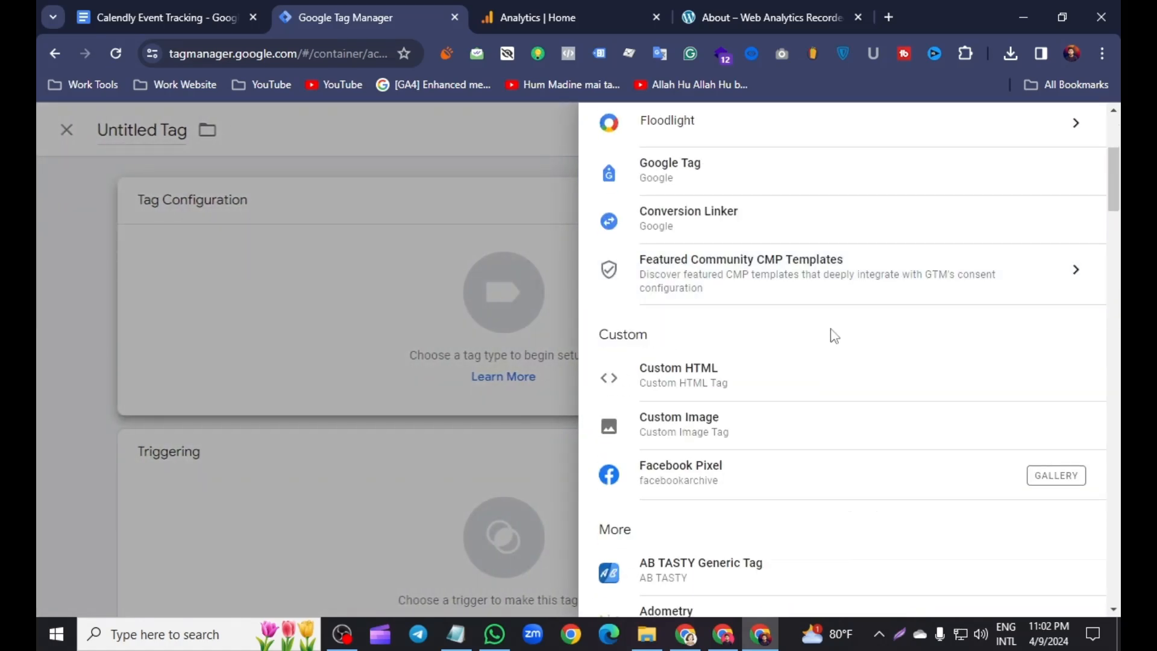
pyautogui.click(665, 375)
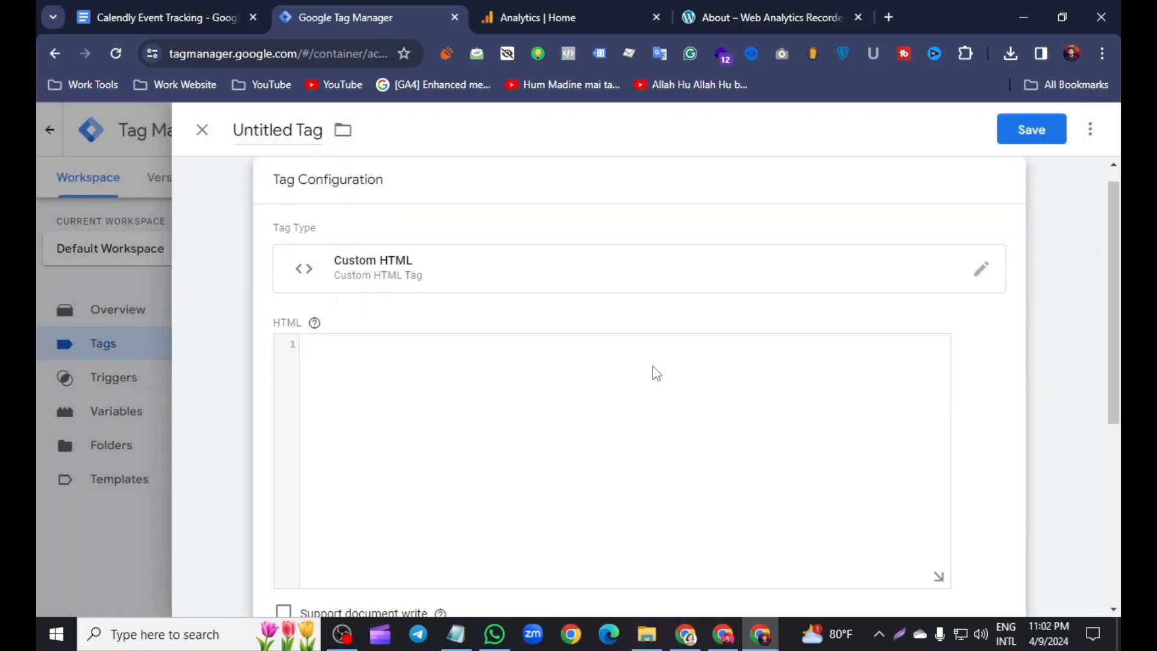
# - Copy the Calendly listener script from the document and paste it into the tag's HTML field
pyautogui.click(204, 3)
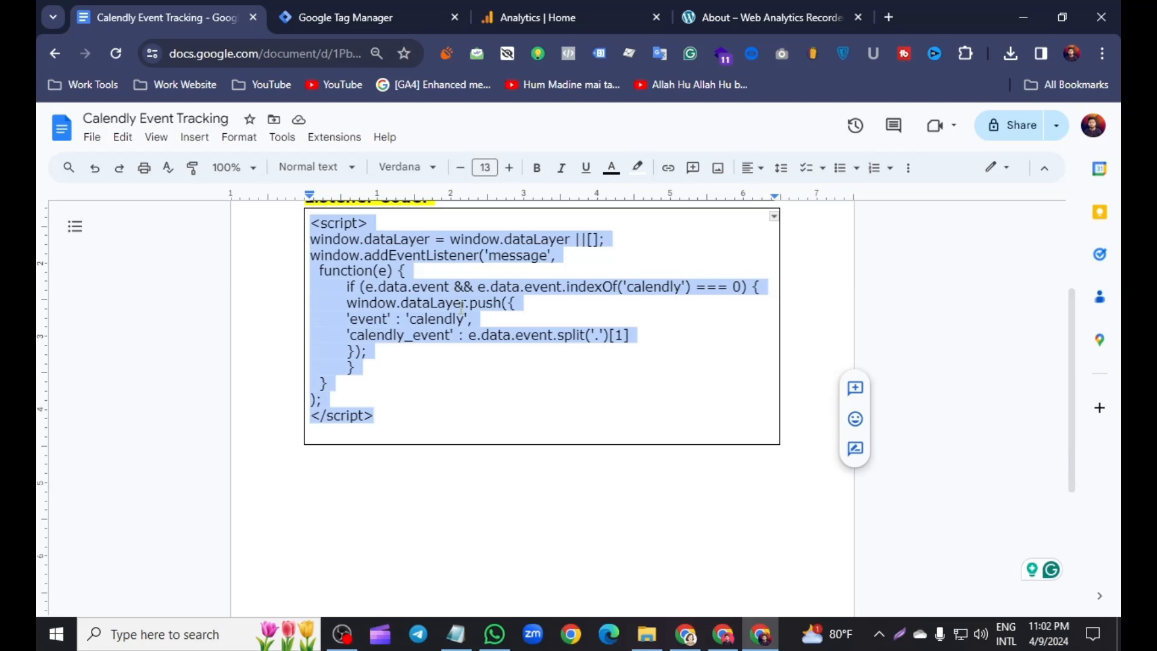
pyautogui.rightClick(350, 266)
pyautogui.click(387, 202)
pyautogui.scroll(3, 422, 362)
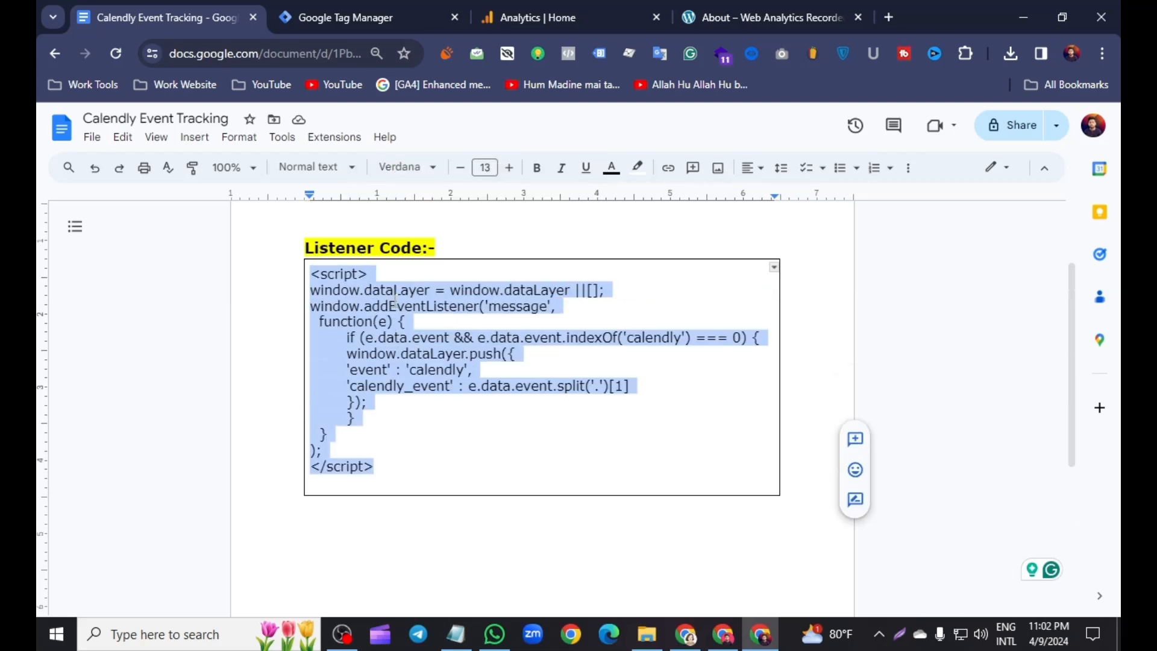
pyautogui.click(442, 5)
pyautogui.click(323, 354)
pyautogui.rightClick(349, 340)
pyautogui.click(389, 201)
# - Set the tag's firing trigger to All Pages
pyautogui.scroll(-5, 397, 271)
pyautogui.click(563, 468)
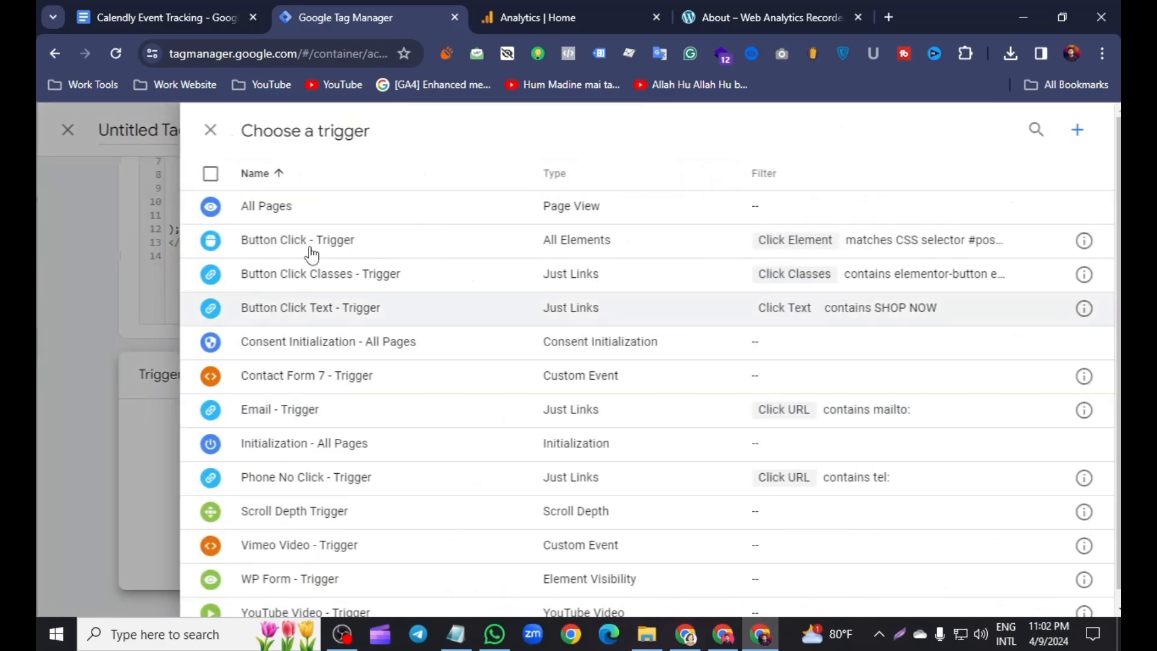
pyautogui.click(309, 205)
# - Rename the tag to "cHTML Calendly - Tag" and save it
pyautogui.scroll(2, 295, 130)
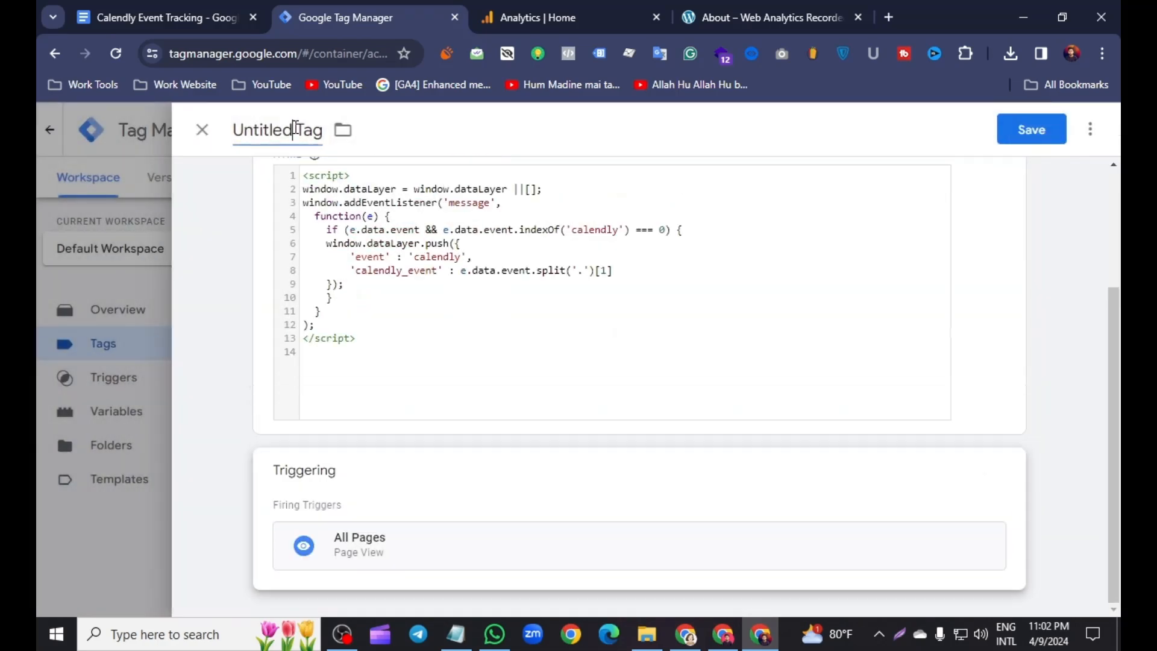
pyautogui.click(296, 130)
pyautogui.press('BackSpace')
pyautogui.press('BackSpace')
pyautogui.press('BackSpace')
pyautogui.press('BackSpace')
pyautogui.press('BackSpace')
pyautogui.press('BackSpace')
pyautogui.press('BackSpace')
pyautogui.press('BackSpace')
pyautogui.press('BackSpace')
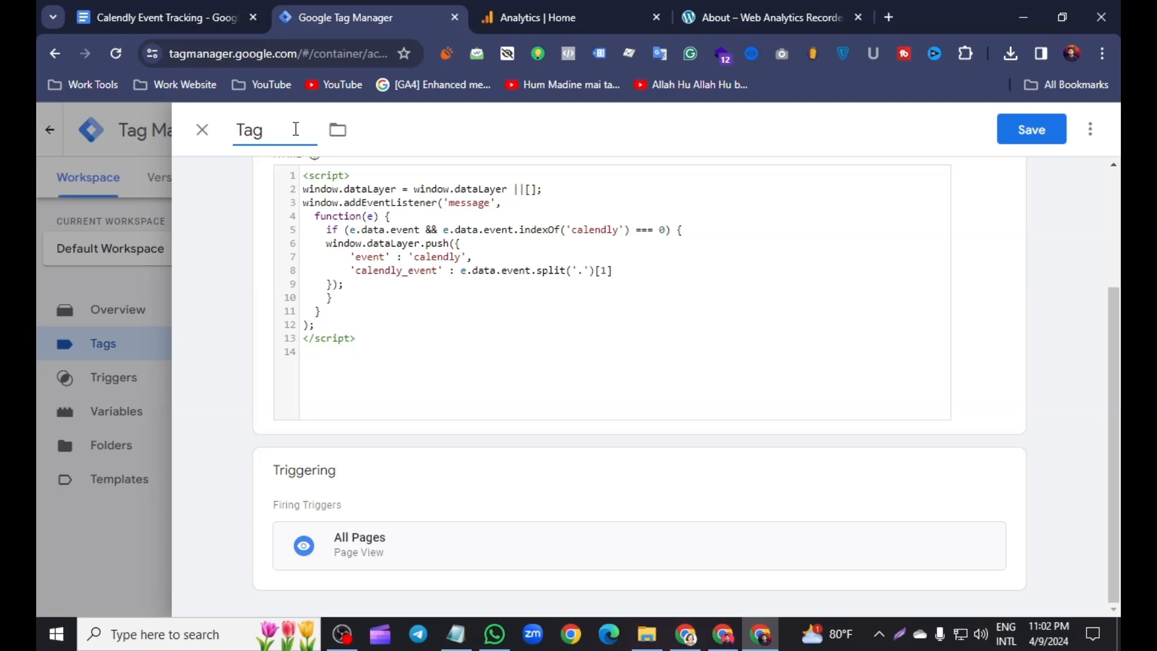
pyautogui.write('cHG')
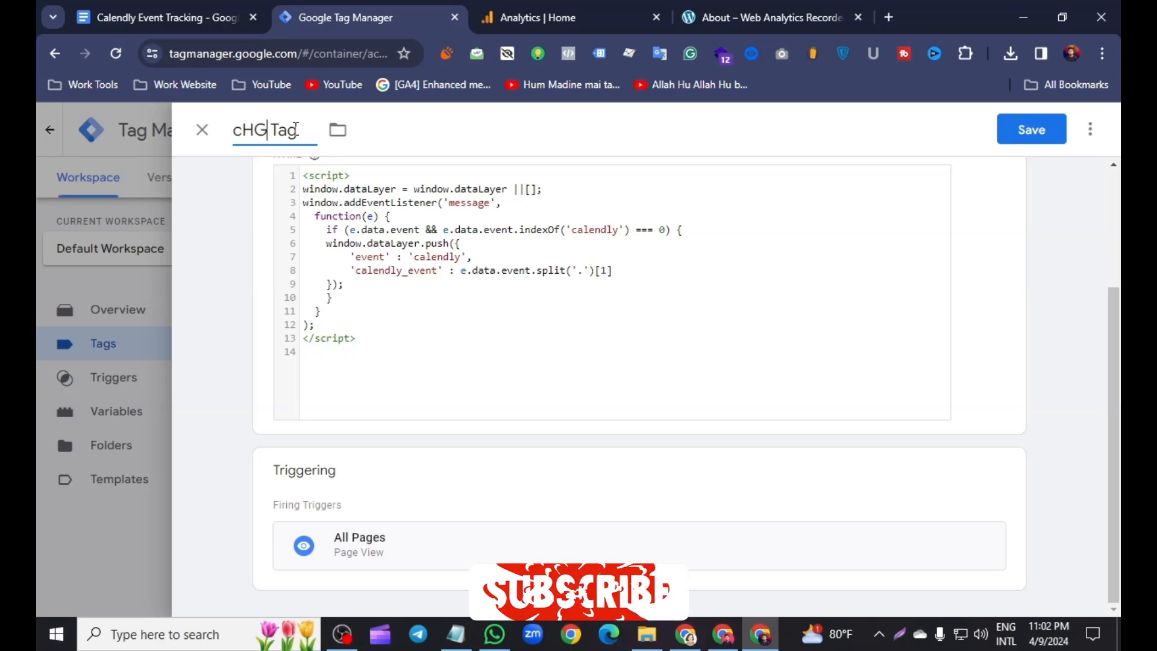
pyautogui.press('BackSpace')
pyautogui.write('TML')
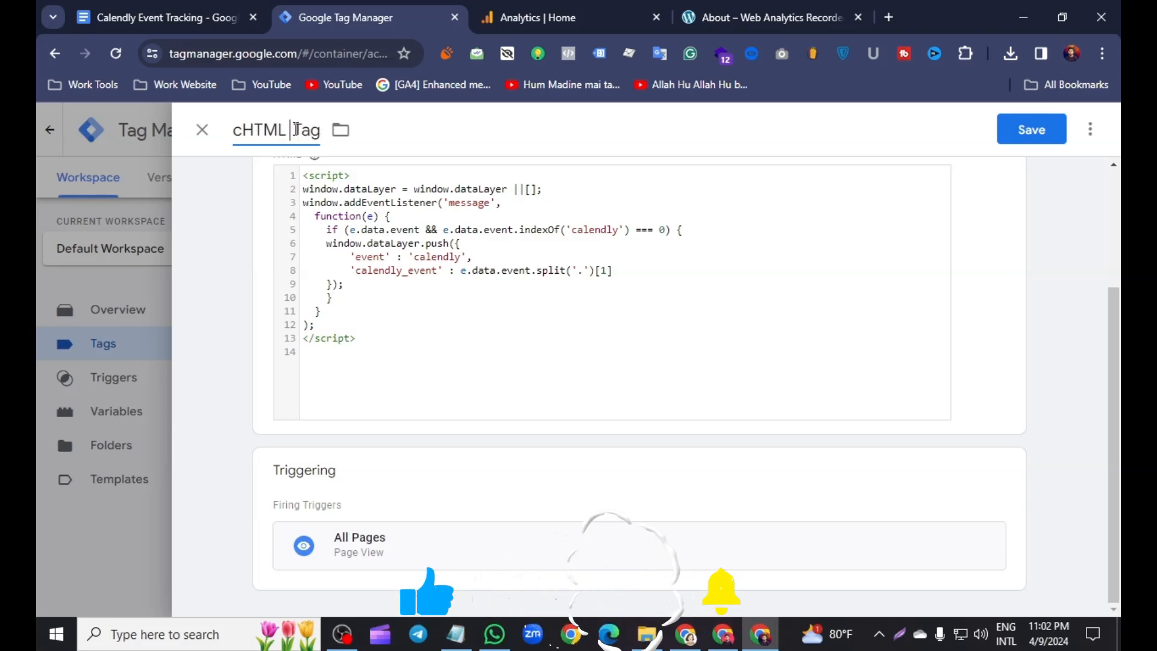
pyautogui.write(' Cana')
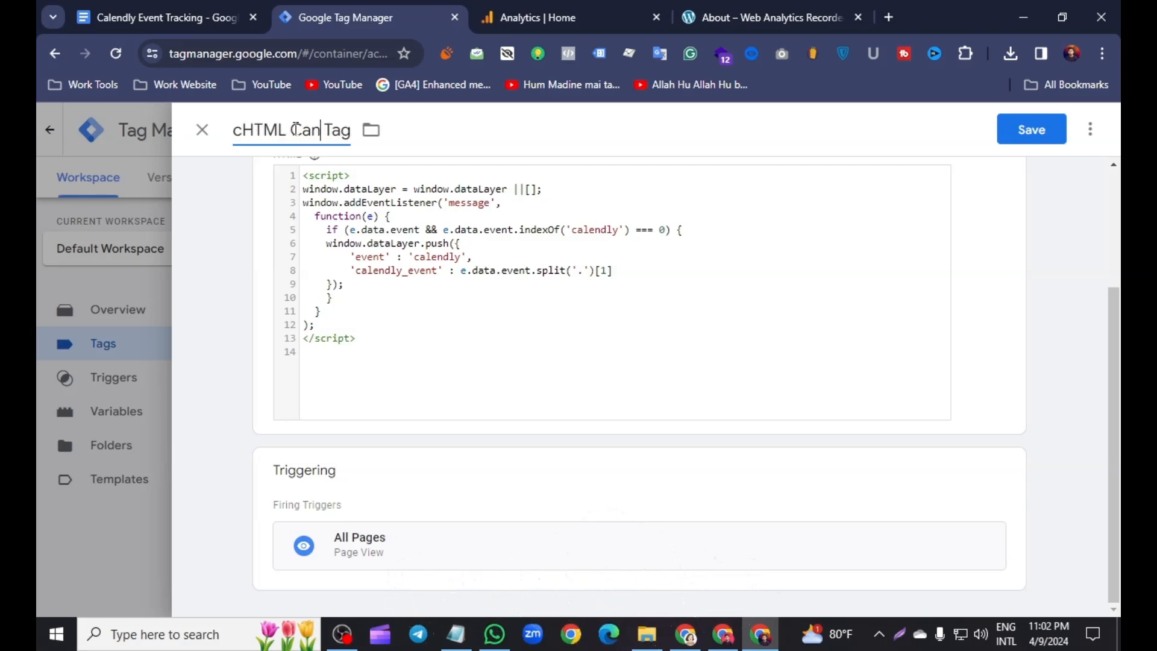
pyautogui.write('ndly -')
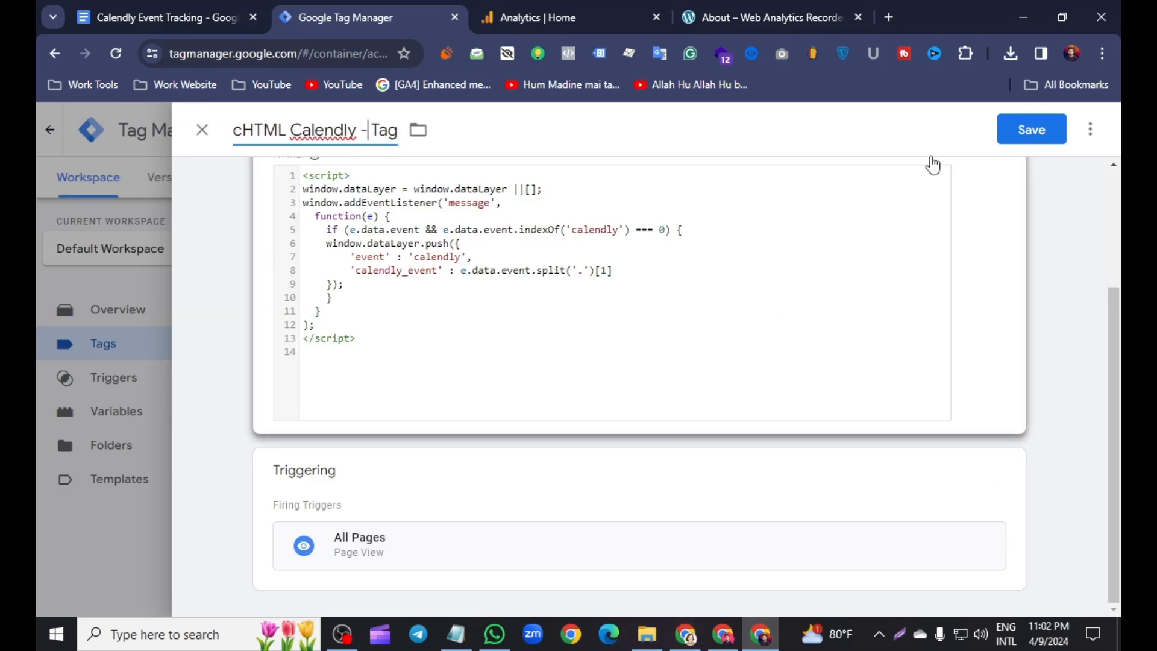
pyautogui.click(1007, 140)
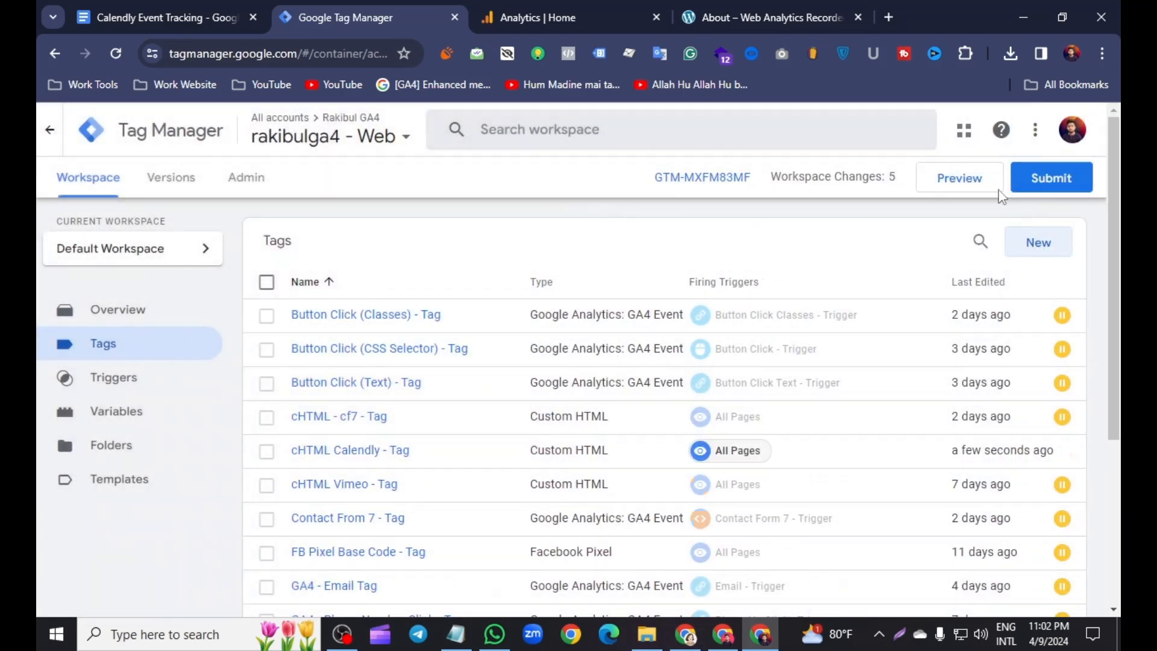
# - Start a Preview debugging session for the site and open its About page
pyautogui.click(971, 189)
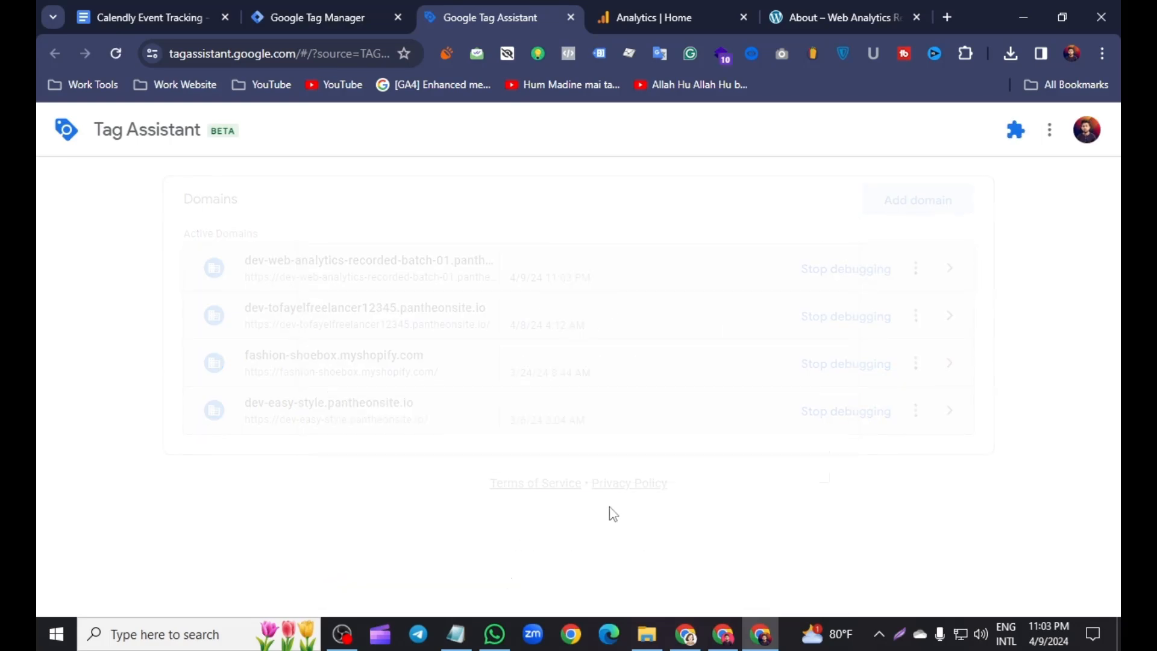
pyautogui.click(609, 507)
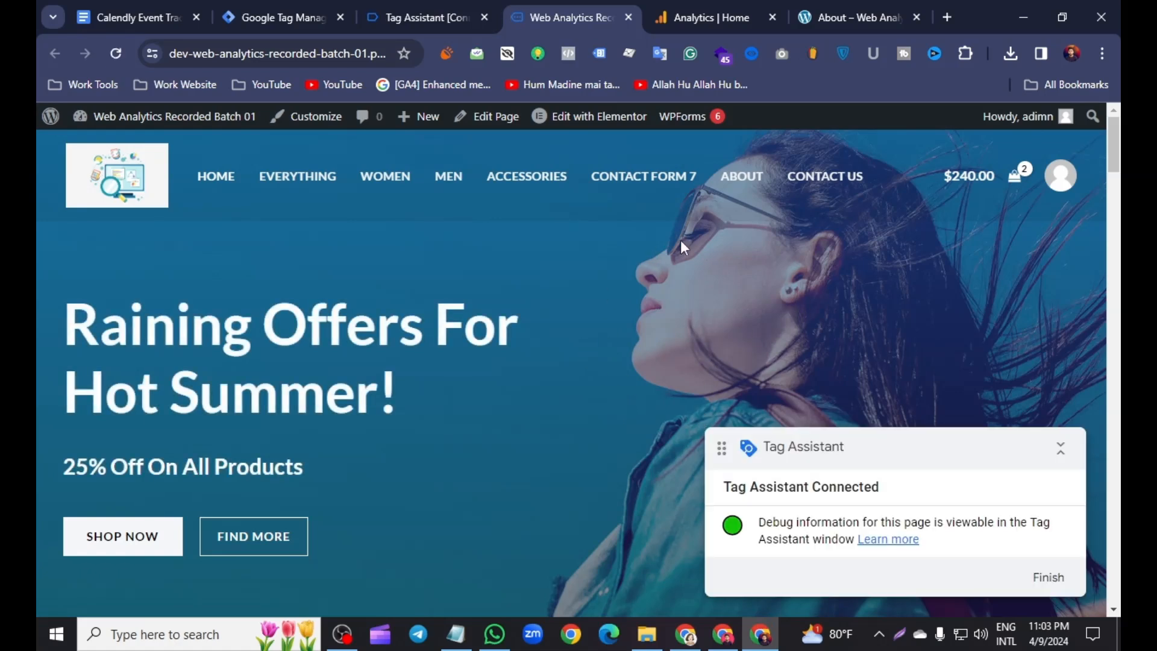
pyautogui.click(740, 180)
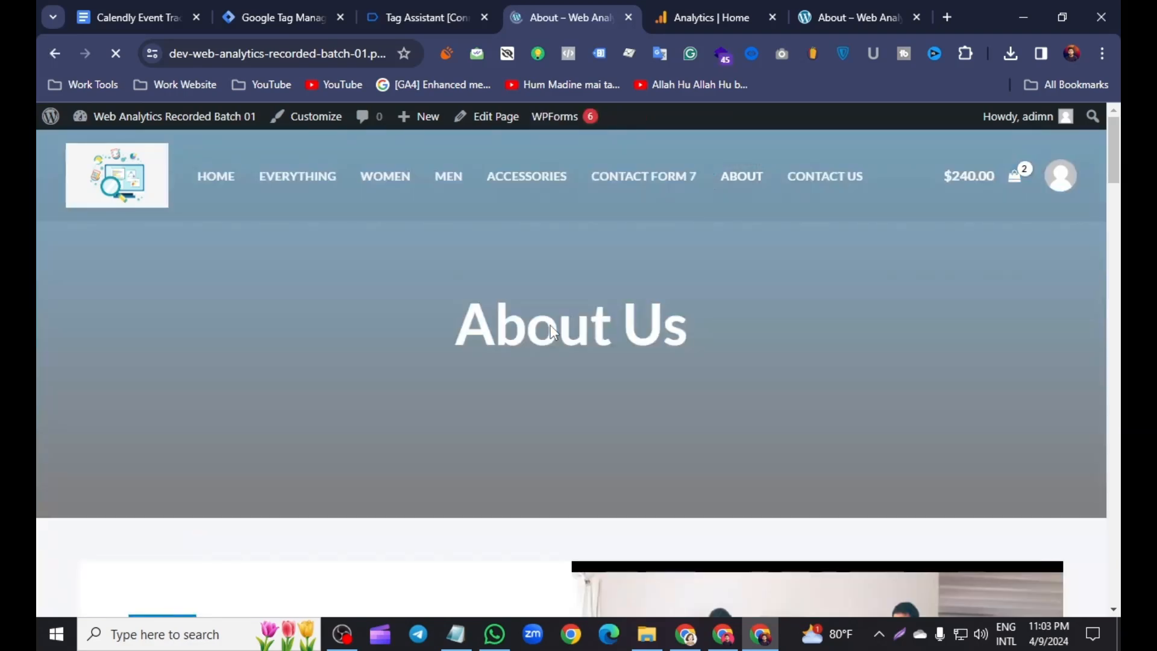
# - Open the 30-minute meeting in the Calendly widget on the About page
pyautogui.scroll(-10, 548, 319)
pyautogui.scroll(-10, 547, 318)
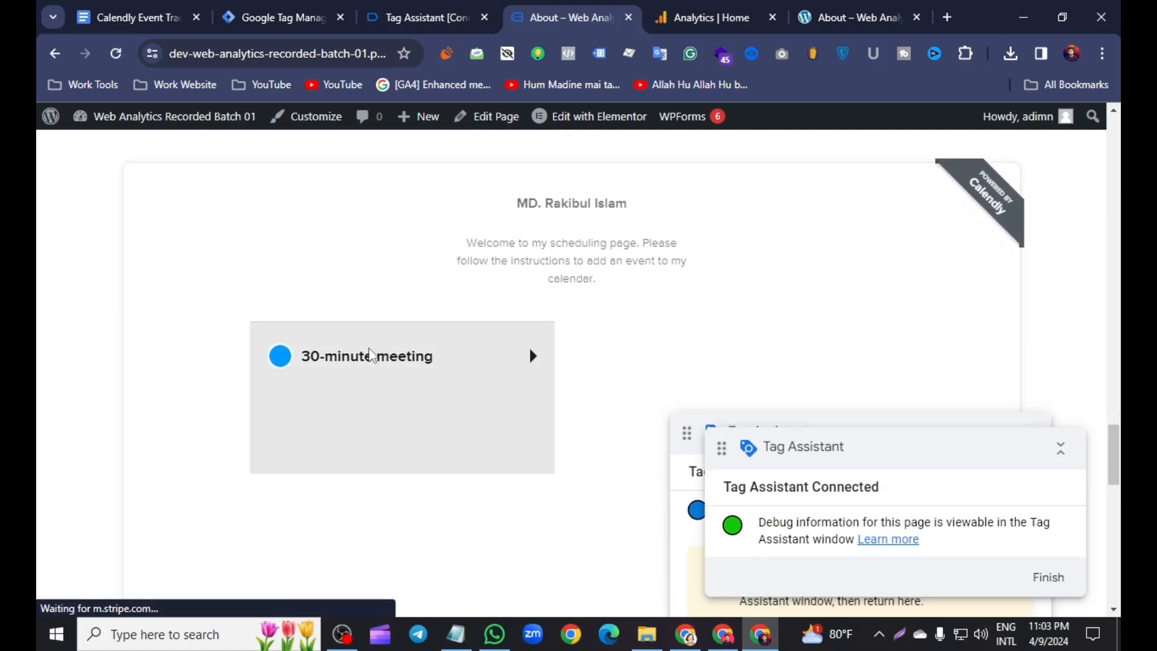
pyautogui.click(363, 356)
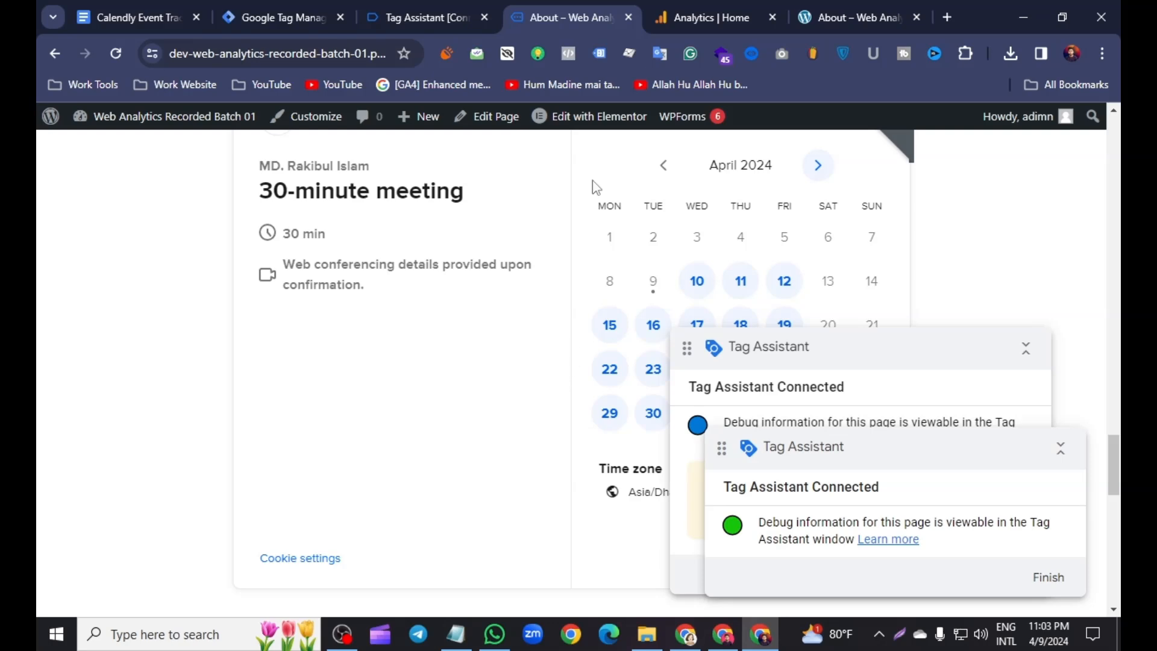
# - Inspect the latest calendly event's dataLayer push in Tag Assistant
pyautogui.click(428, 18)
pyautogui.click(583, 421)
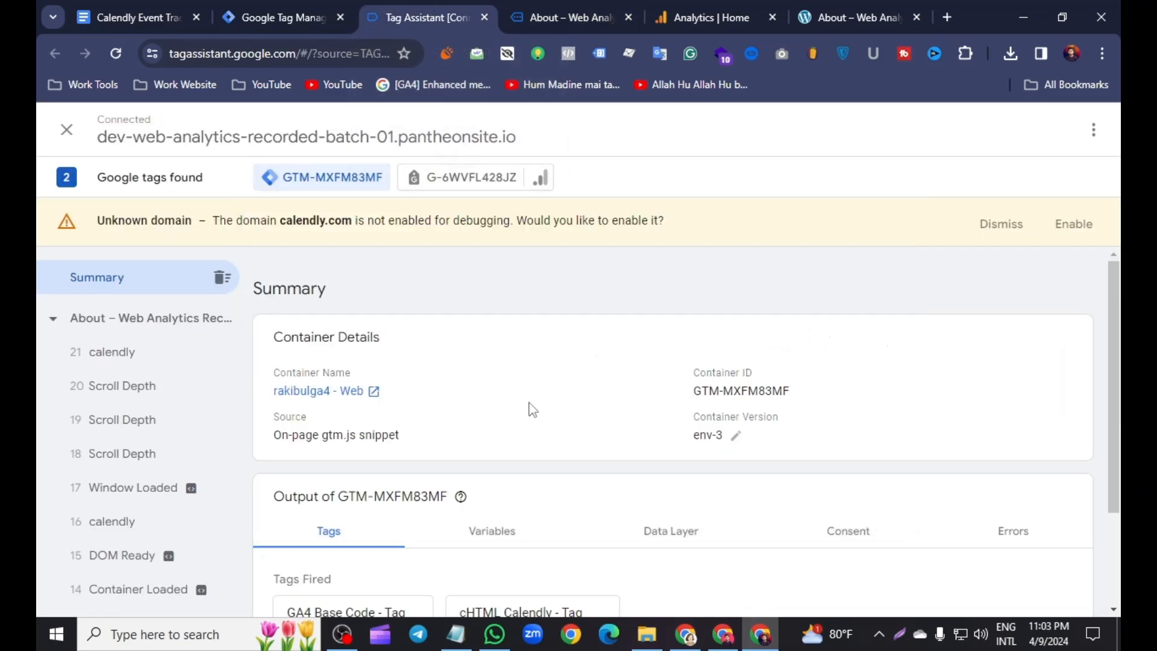
pyautogui.click(129, 358)
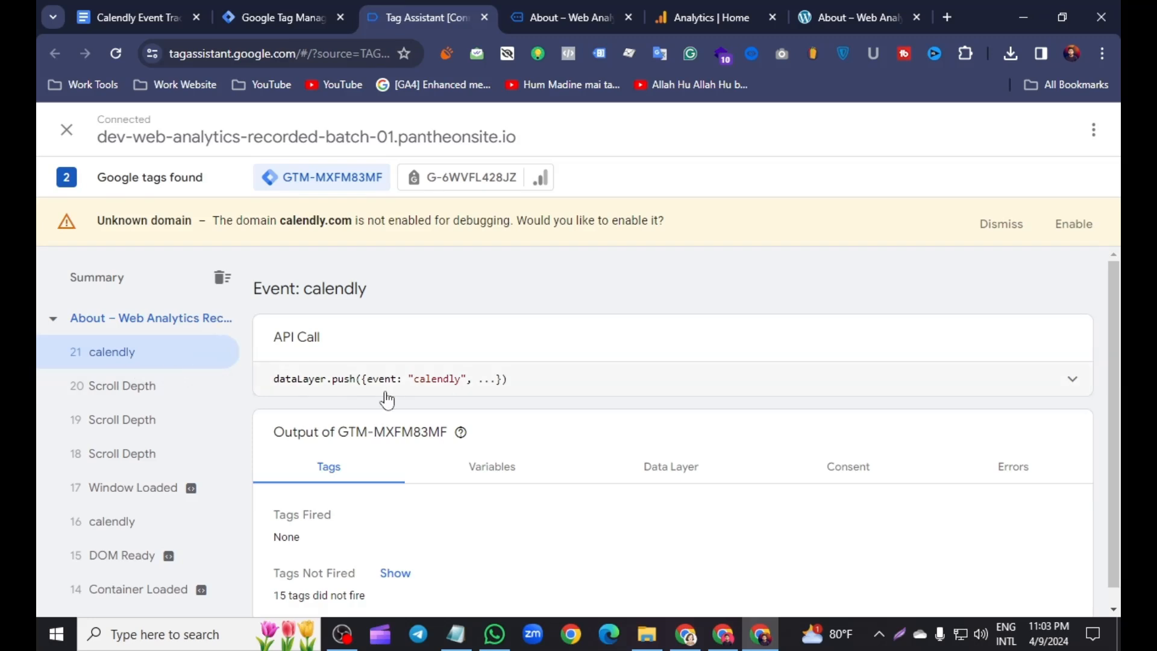
pyautogui.click(1049, 388)
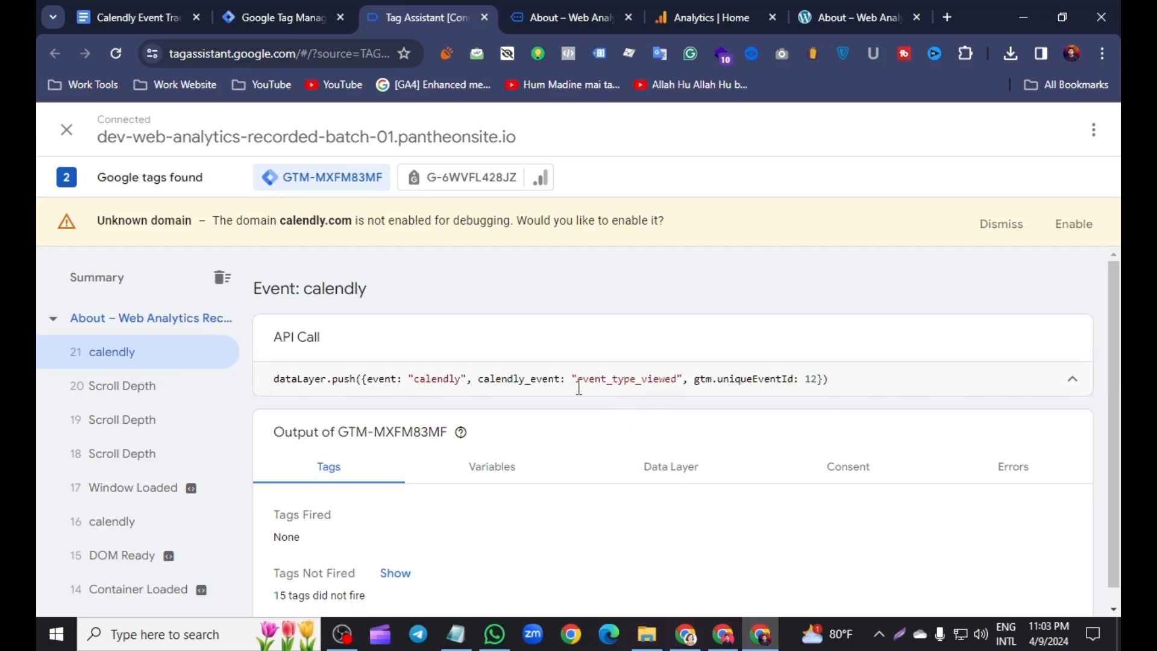
# - Pick Wednesday, April 10 at 9:30am in the Calendly widget and continue to the booking form
pyautogui.click(520, 13)
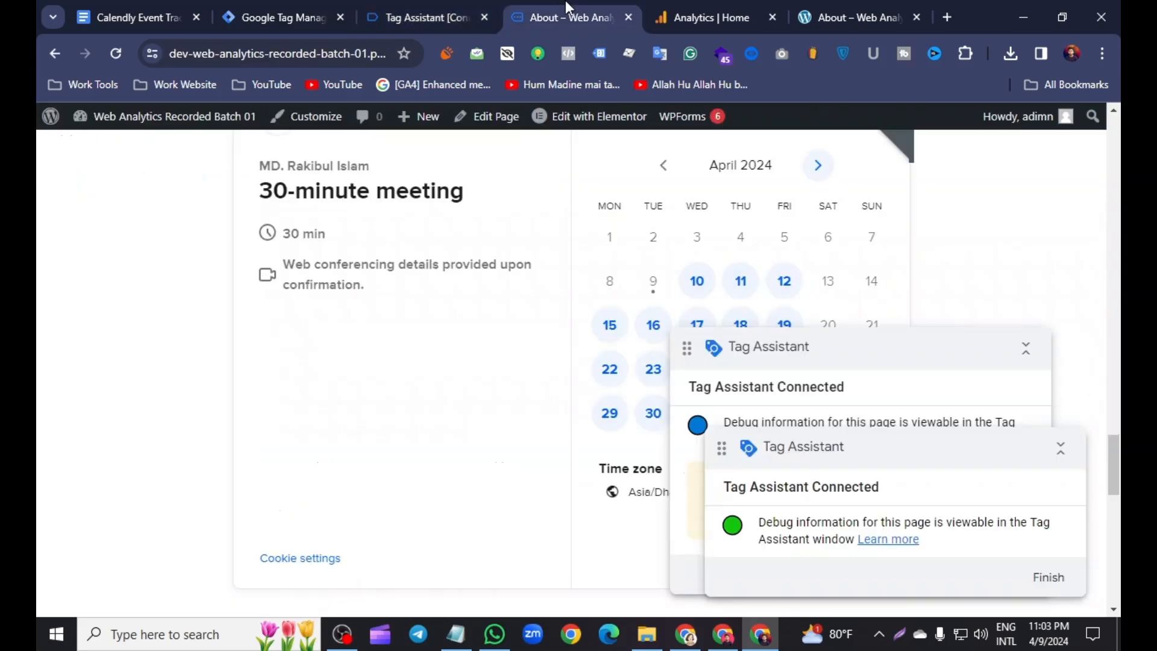
pyautogui.click(705, 288)
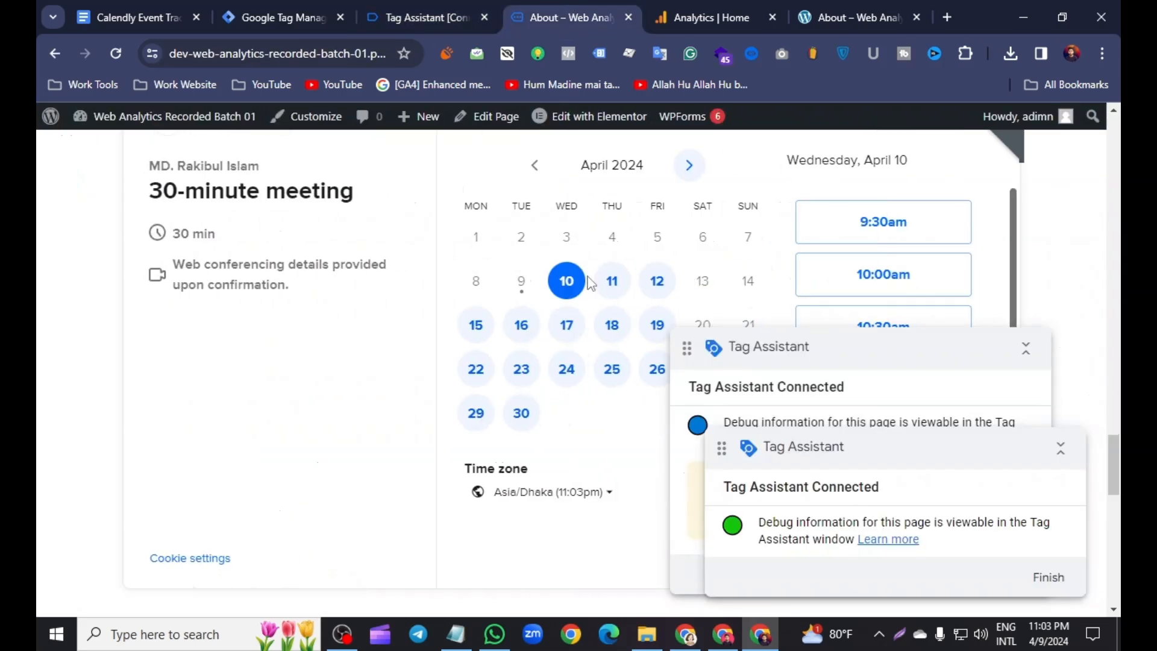
pyautogui.click(916, 220)
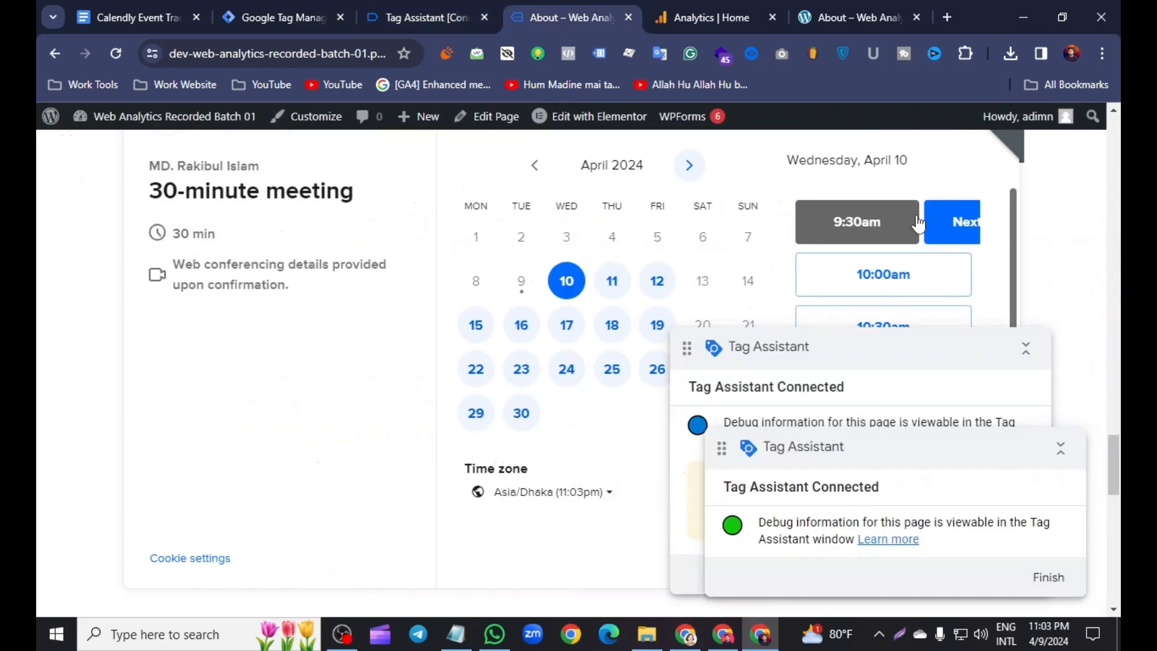
pyautogui.click(920, 224)
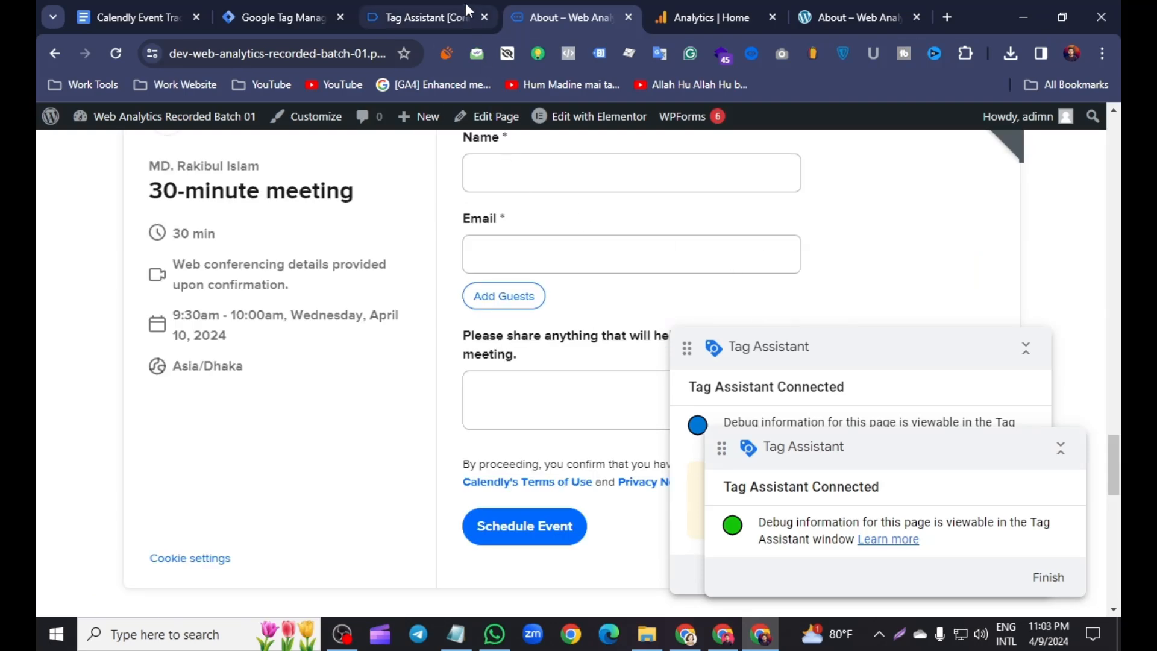
# - Inspect the newest calendly event's dataLayer push in Tag Assistant
pyautogui.click(446, 15)
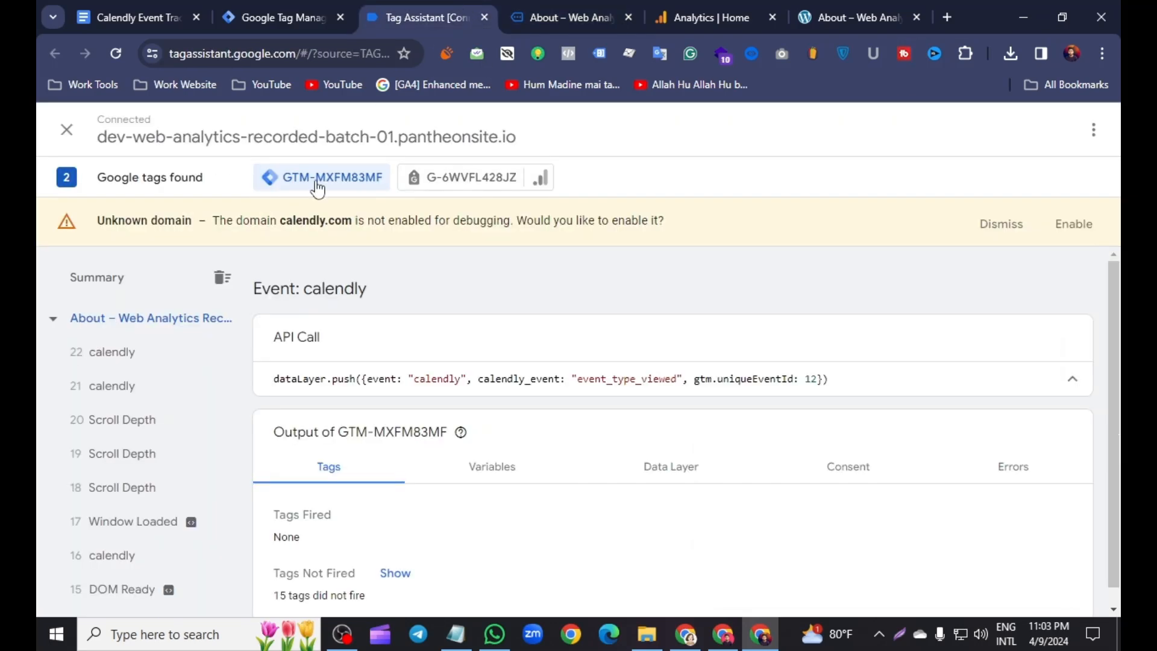
pyautogui.click(139, 358)
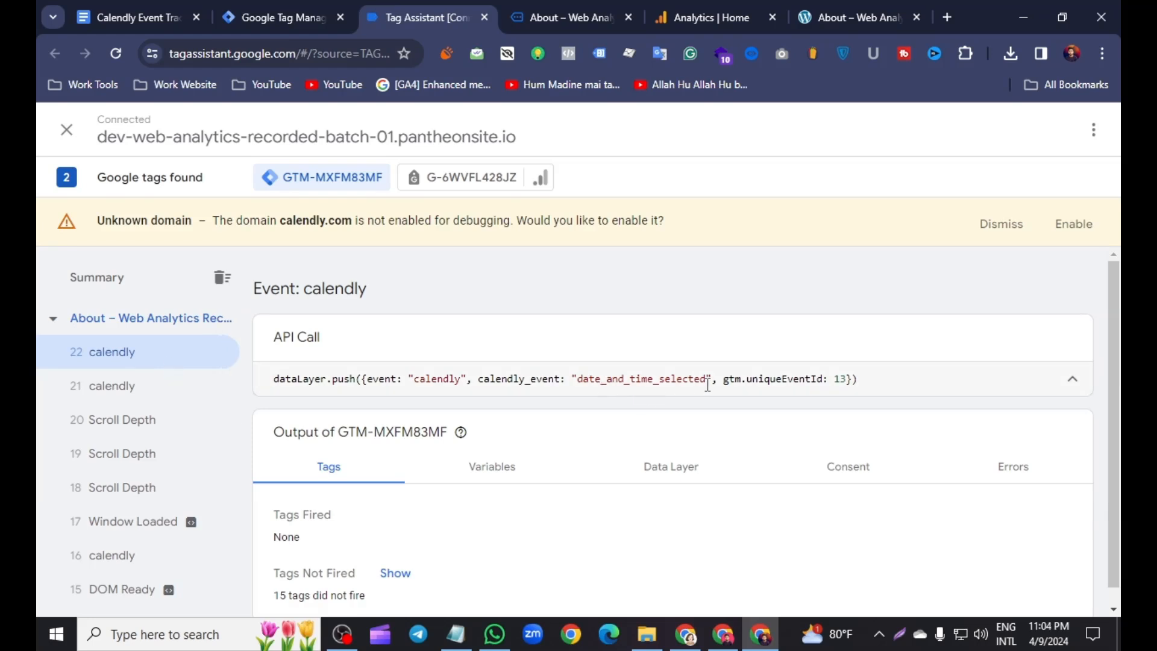
# - Complete the Calendly booking form with the contact's saved name and e-mail, add the note Hello, and schedule the event
pyautogui.click(530, 16)
pyautogui.click(496, 161)
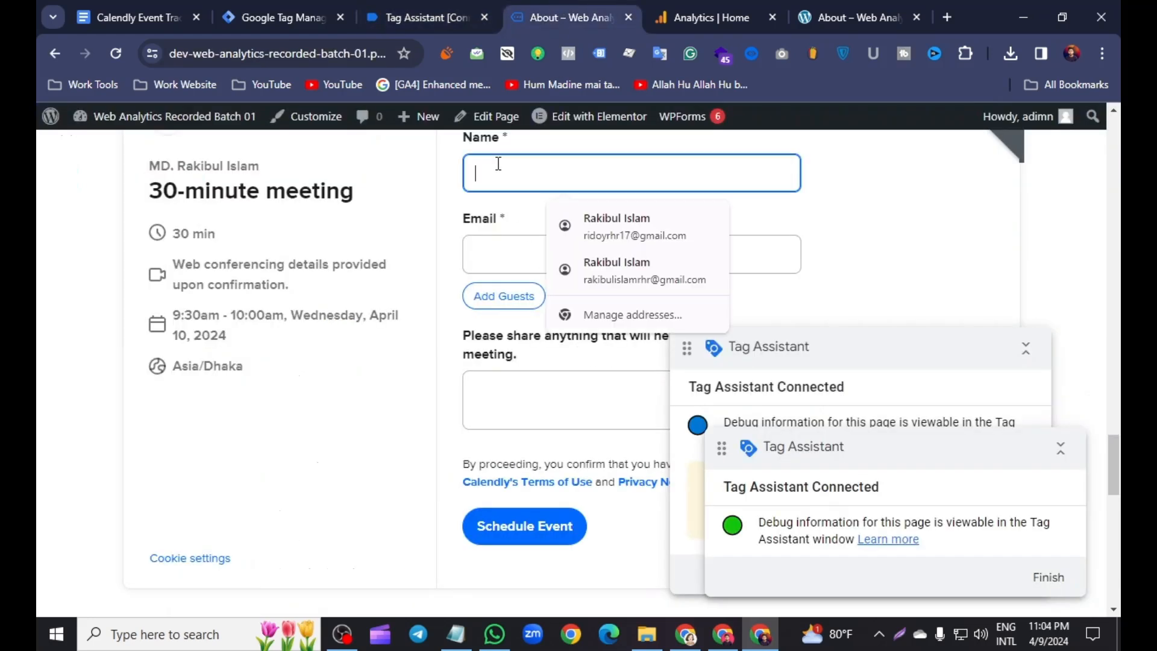
pyautogui.click(590, 220)
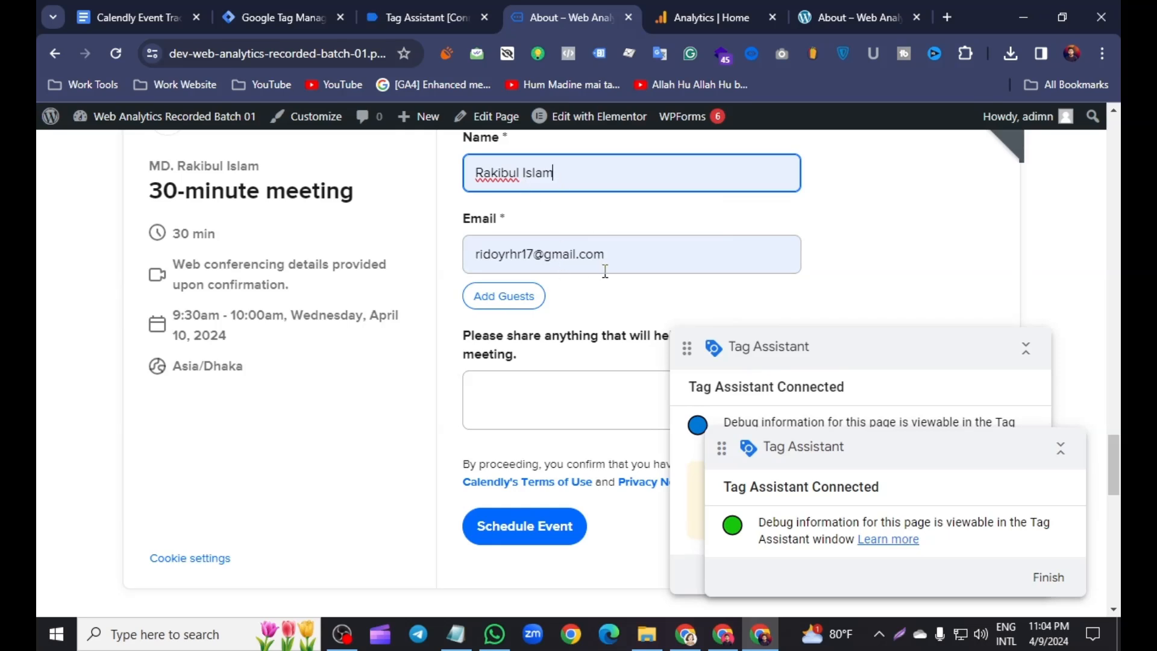
pyautogui.click(501, 394)
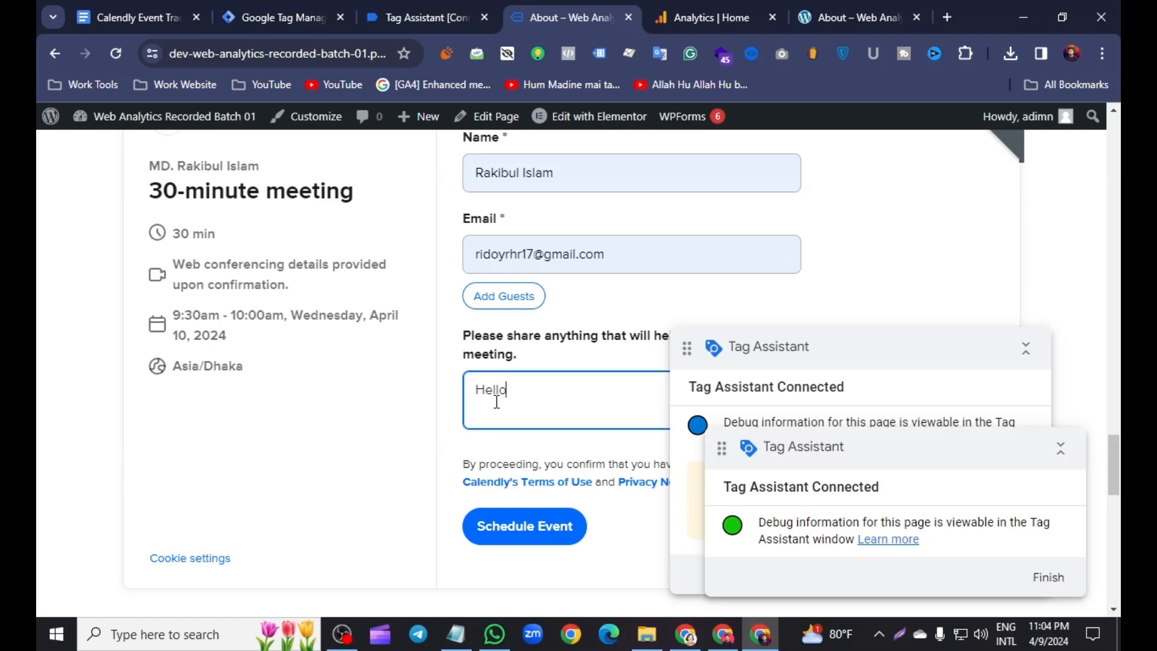
pyautogui.click(522, 542)
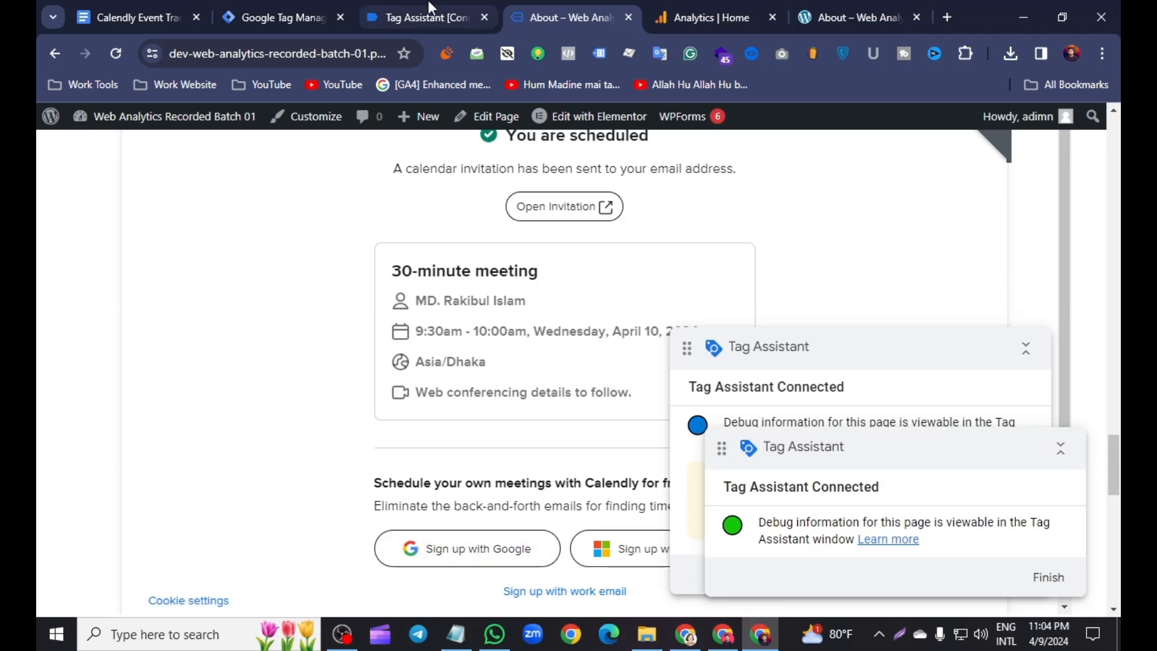
# - Inspect the newest calendly event pushed after scheduling in Tag Assistant
pyautogui.click(431, 8)
pyautogui.click(133, 360)
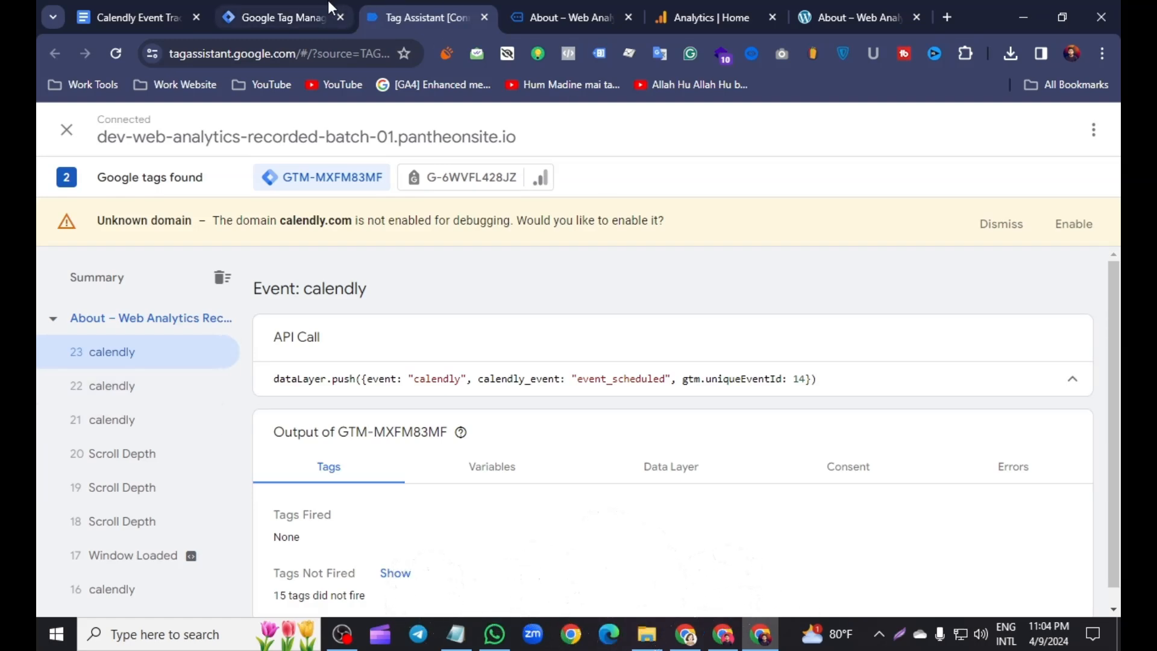
# - Create a new user-defined Data Layer Variable in the Tag Manager workspace
pyautogui.click(318, 15)
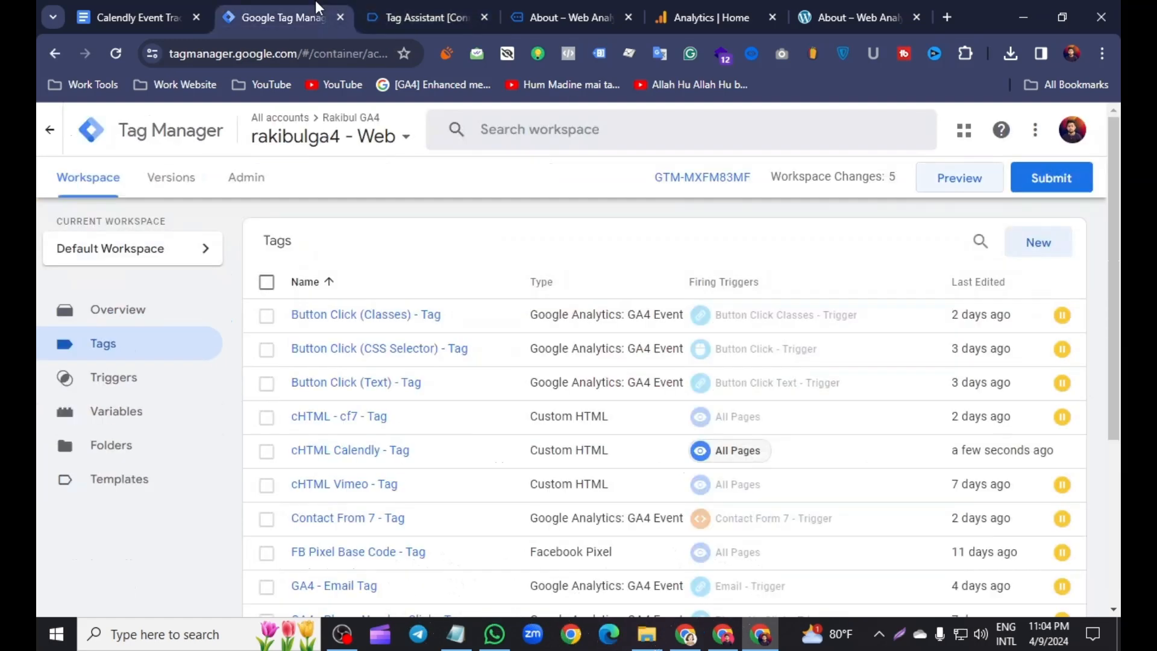
pyautogui.click(192, 420)
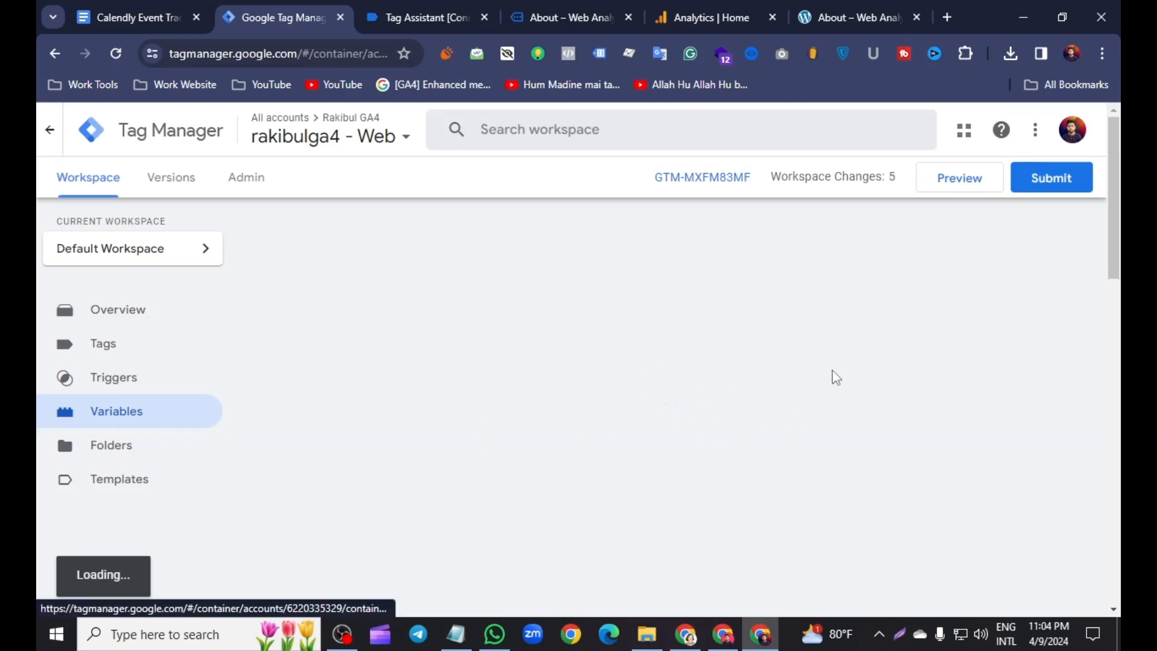
pyautogui.scroll(-5, 659, 379)
pyautogui.scroll(5, 651, 379)
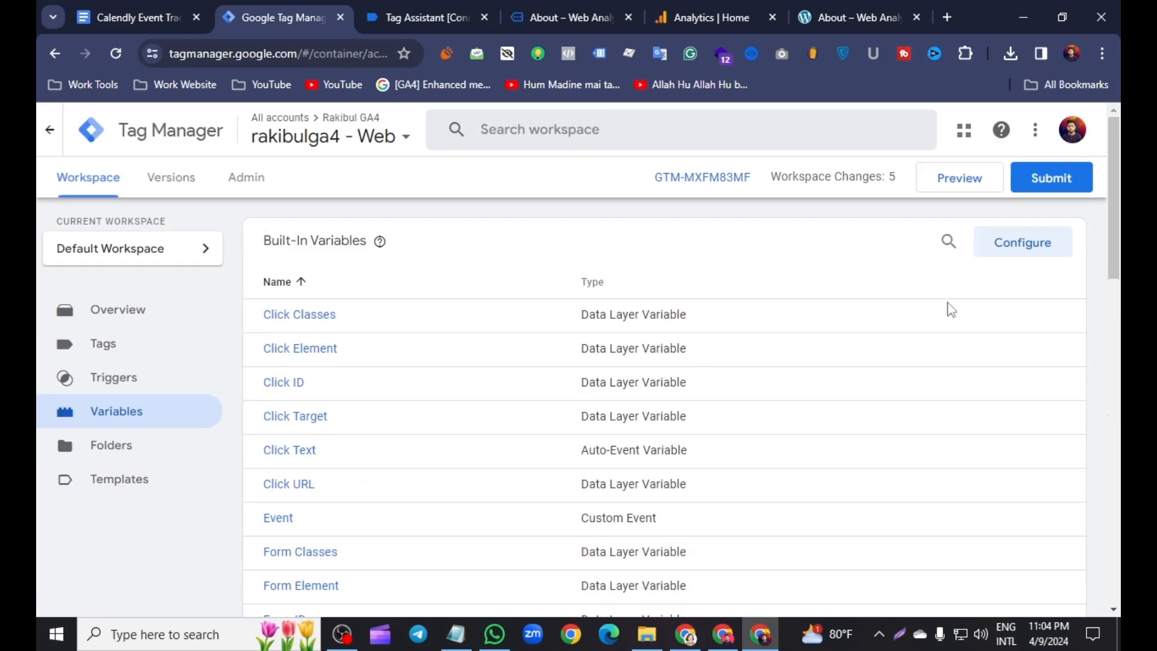
pyautogui.scroll(-12, 796, 354)
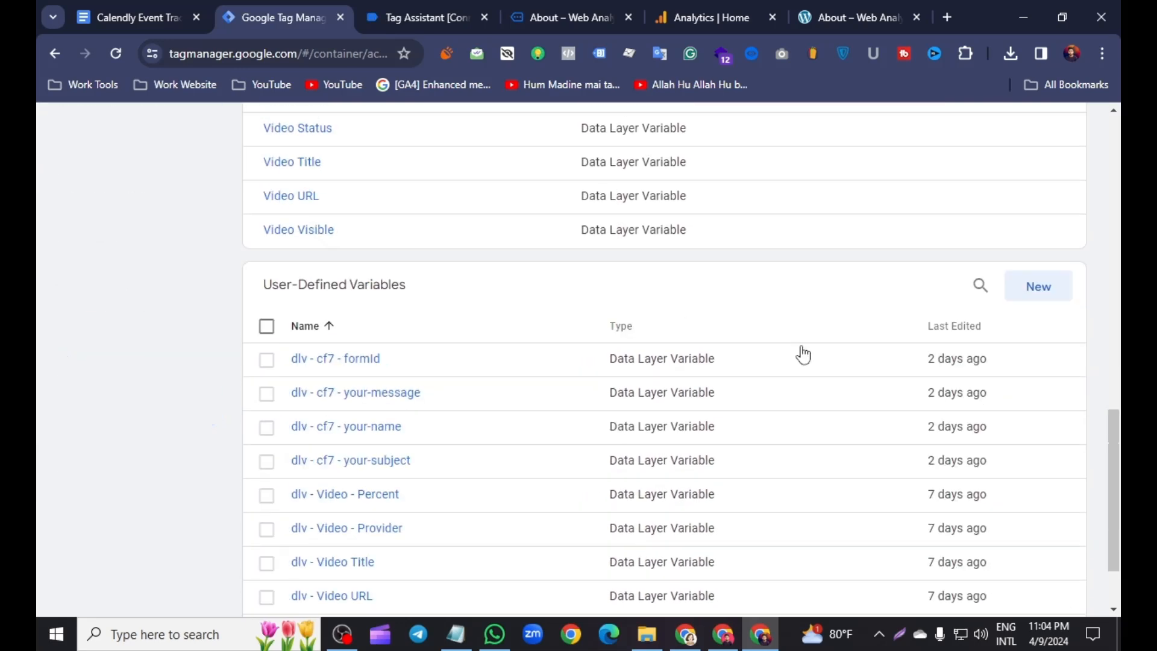
pyautogui.click(1037, 294)
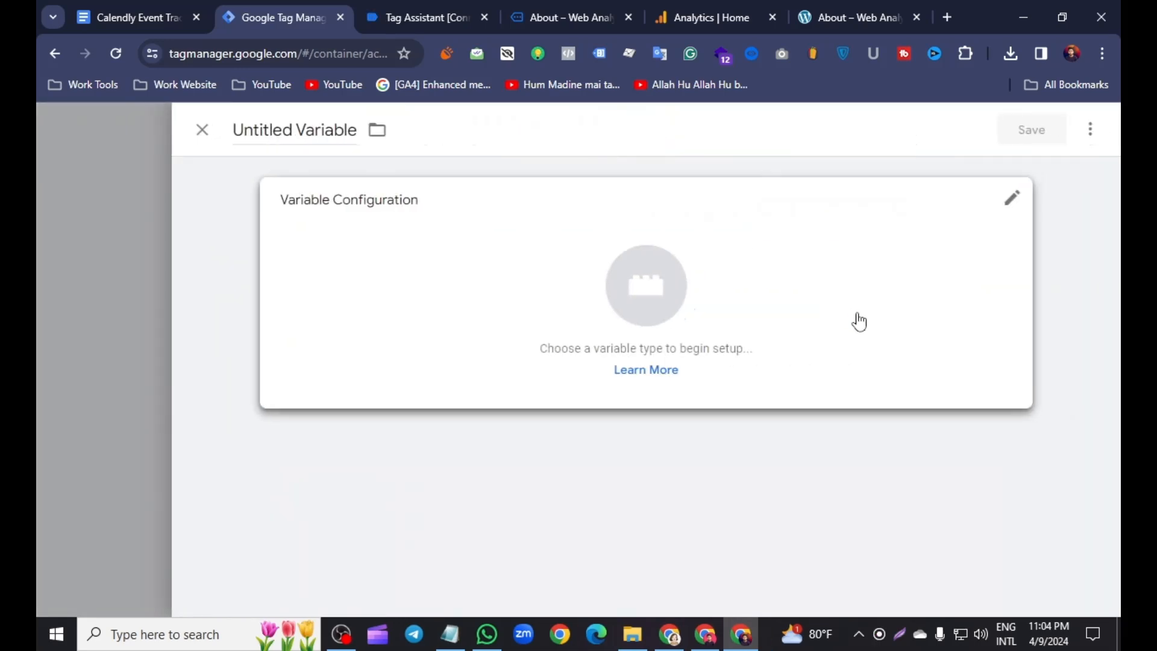
pyautogui.click(1000, 222)
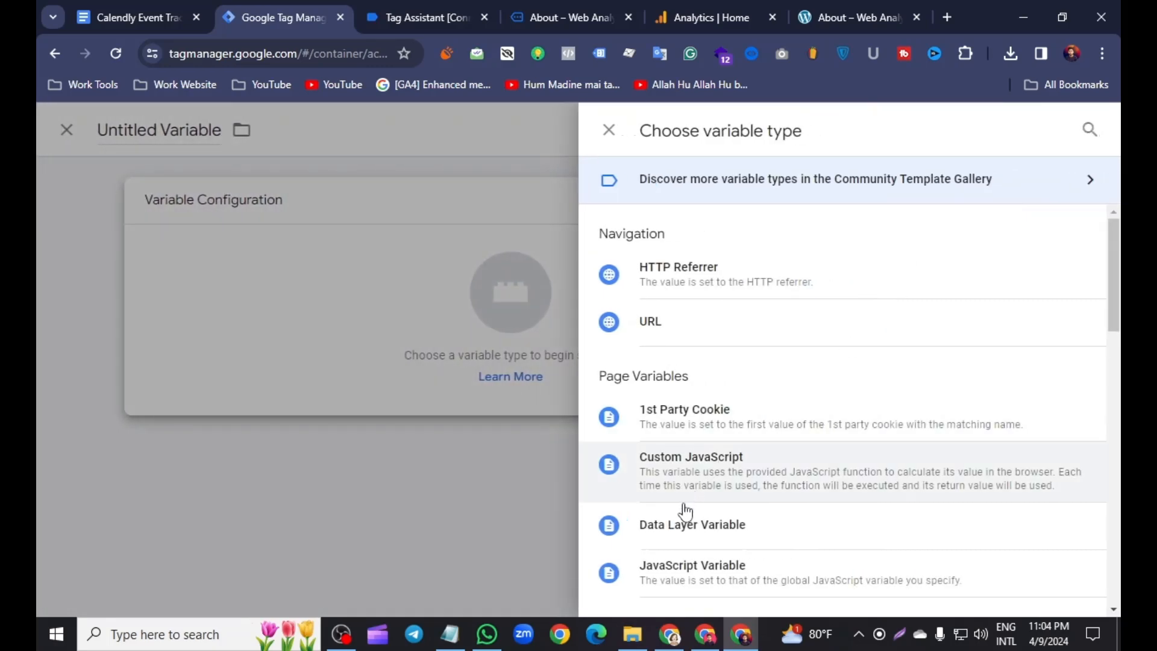
pyautogui.click(720, 540)
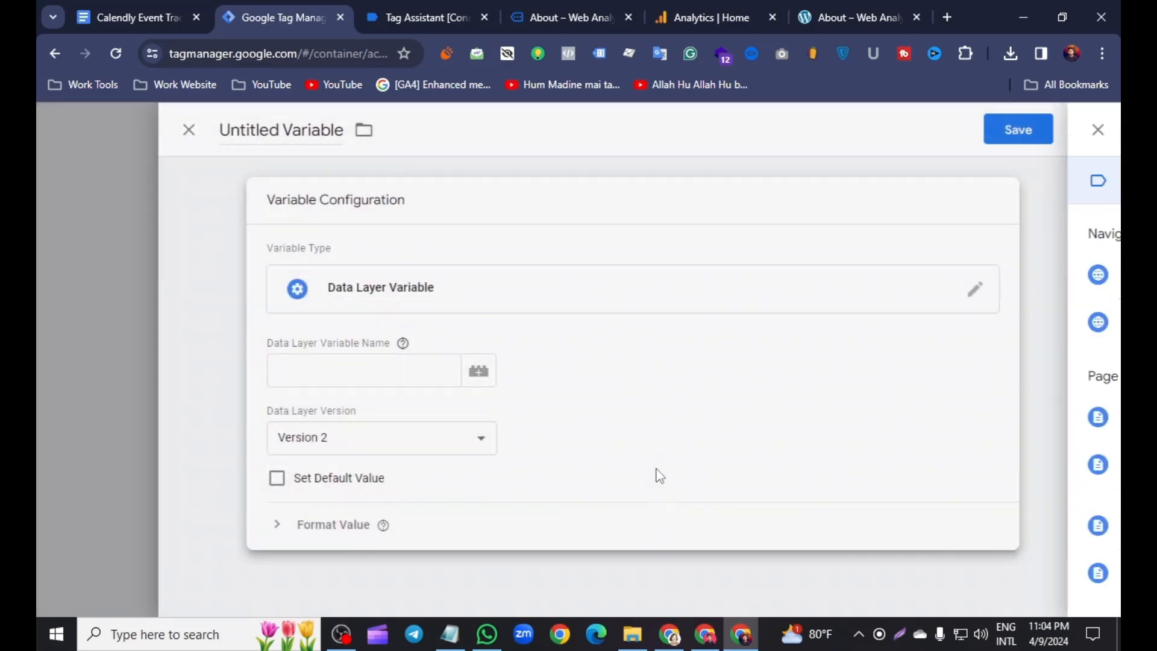
# - Copy calendly_event from the Tag Assistant dataLayer push and paste it as the Data Layer Variable Name
pyautogui.click(445, 8)
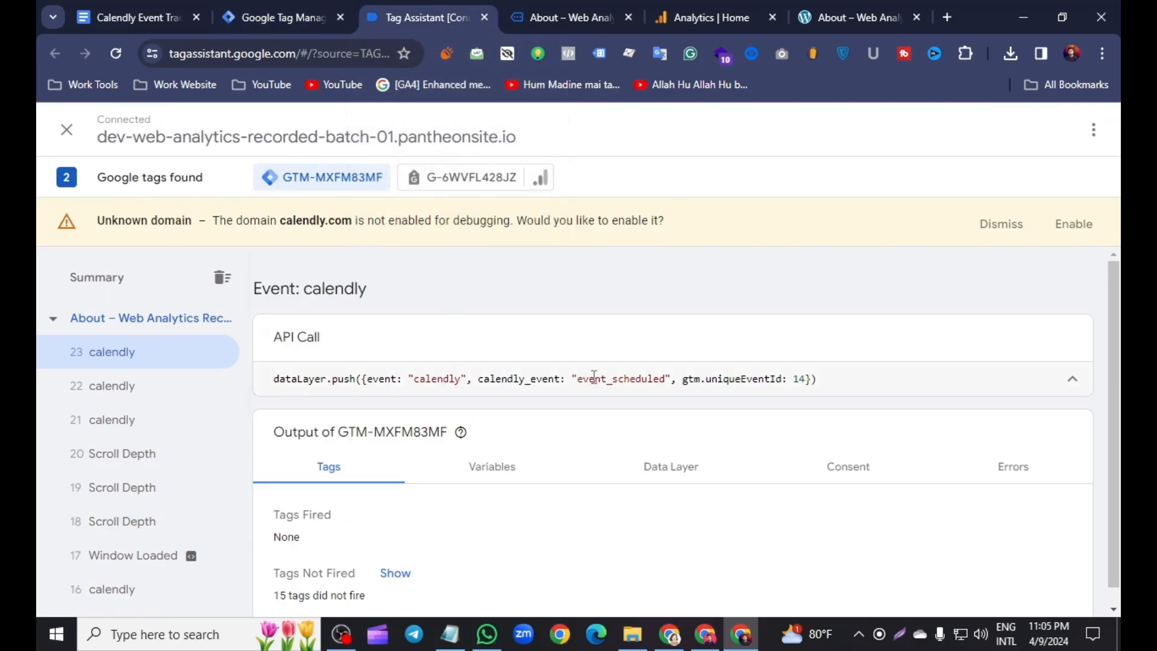
pyautogui.doubleClick(505, 378)
pyautogui.rightClick(505, 378)
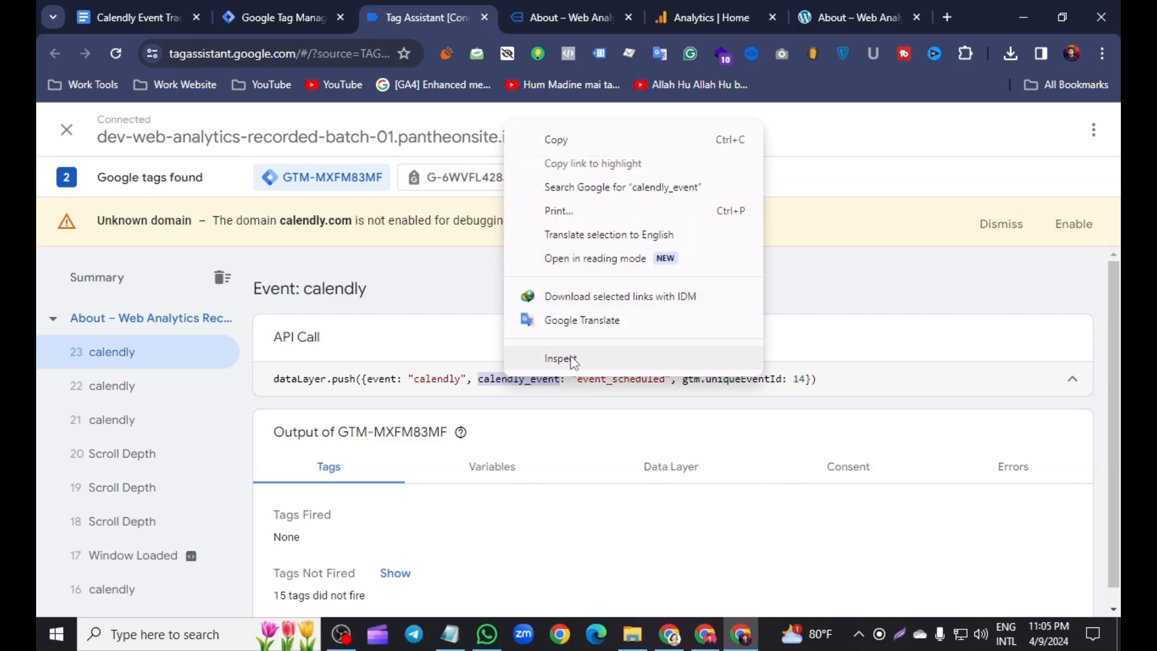
pyautogui.click(565, 150)
pyautogui.click(280, 17)
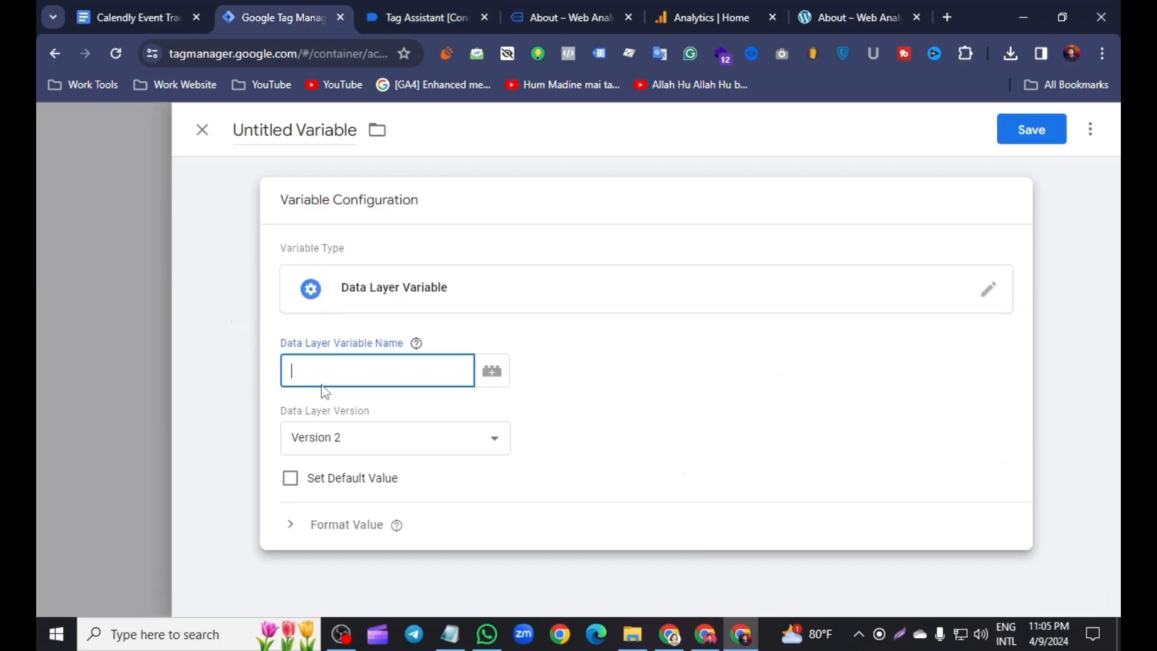
pyautogui.rightClick(332, 364)
pyautogui.click(381, 220)
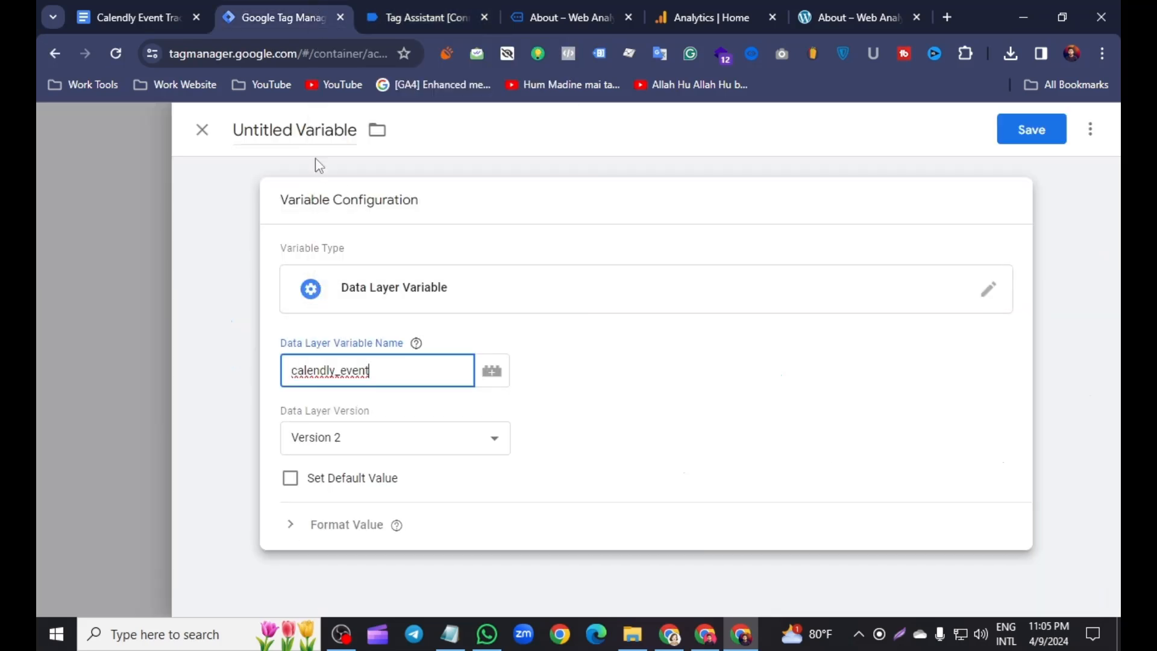
# - Name the variable dlv - calendly_event and save it
pyautogui.click(301, 129)
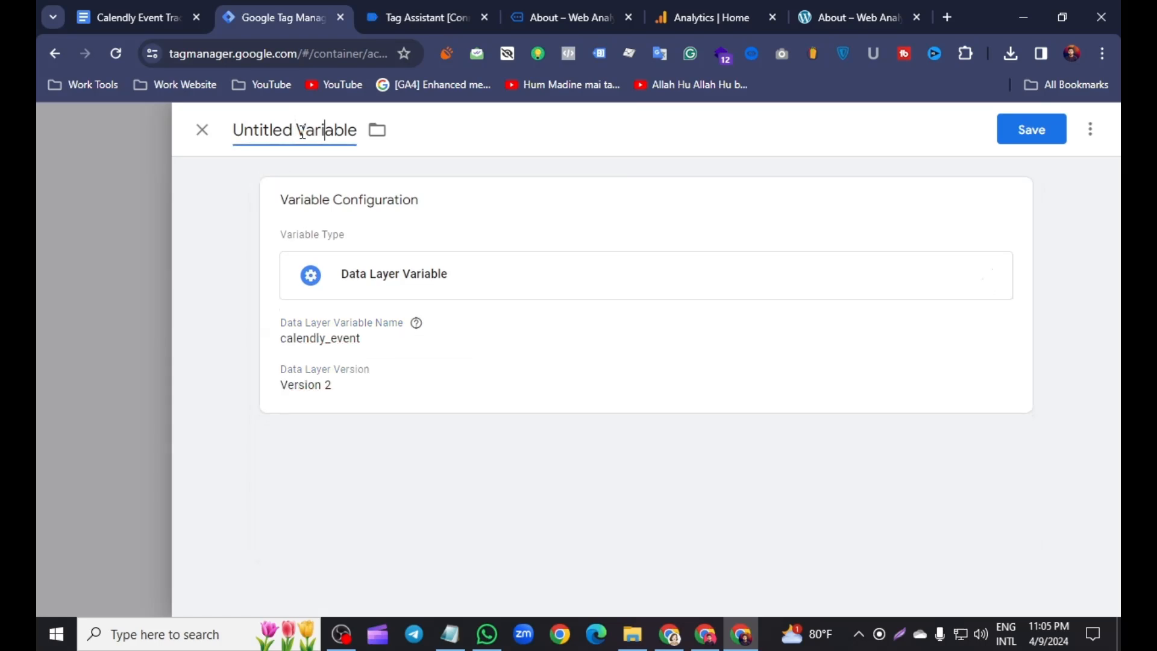
pyautogui.press('BackSpace')
pyautogui.press('BackSpace')
pyautogui.press('BackSpace')
pyautogui.press('BackSpace')
pyautogui.press('BackSpace')
pyautogui.press('BackSpace')
pyautogui.press('BackSpace')
pyautogui.press('BackSpace')
pyautogui.press('BackSpace')
pyautogui.press('BackSpace')
pyautogui.press('BackSpace')
pyautogui.press('BackSpace')
pyautogui.press('BackSpace')
pyautogui.press('BackSpace')
pyautogui.press('BackSpace')
pyautogui.press('BackSpace')
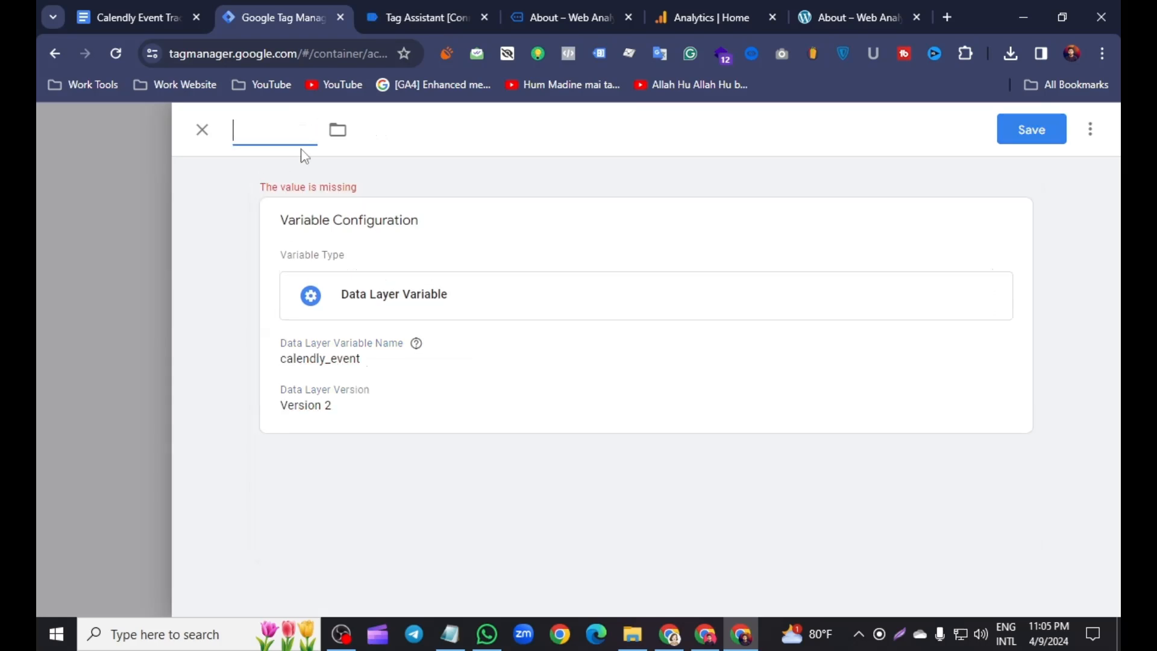
pyautogui.write('dlv')
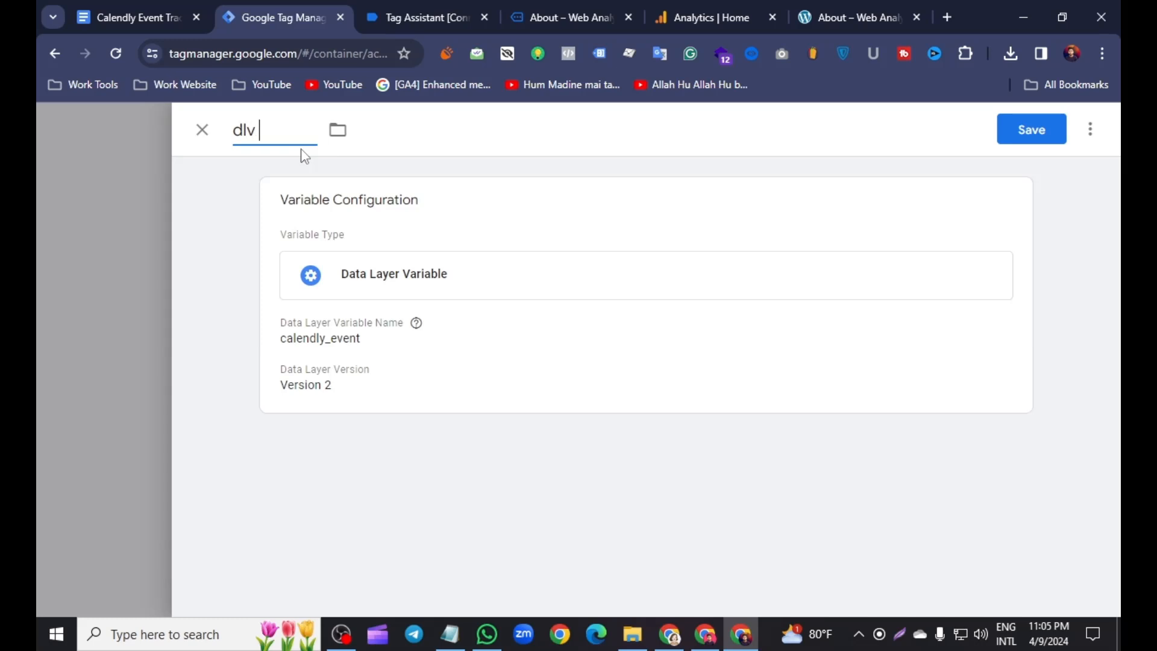
pyautogui.write(' -')
pyautogui.rightClick(286, 142)
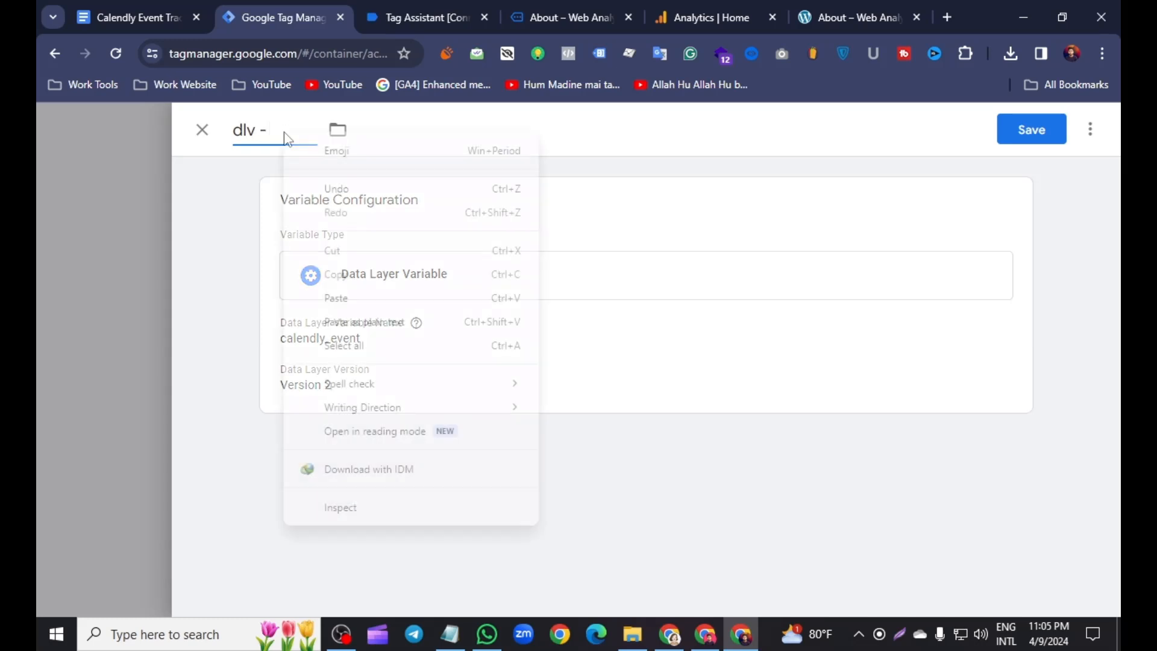
pyautogui.click(343, 297)
pyautogui.click(1023, 140)
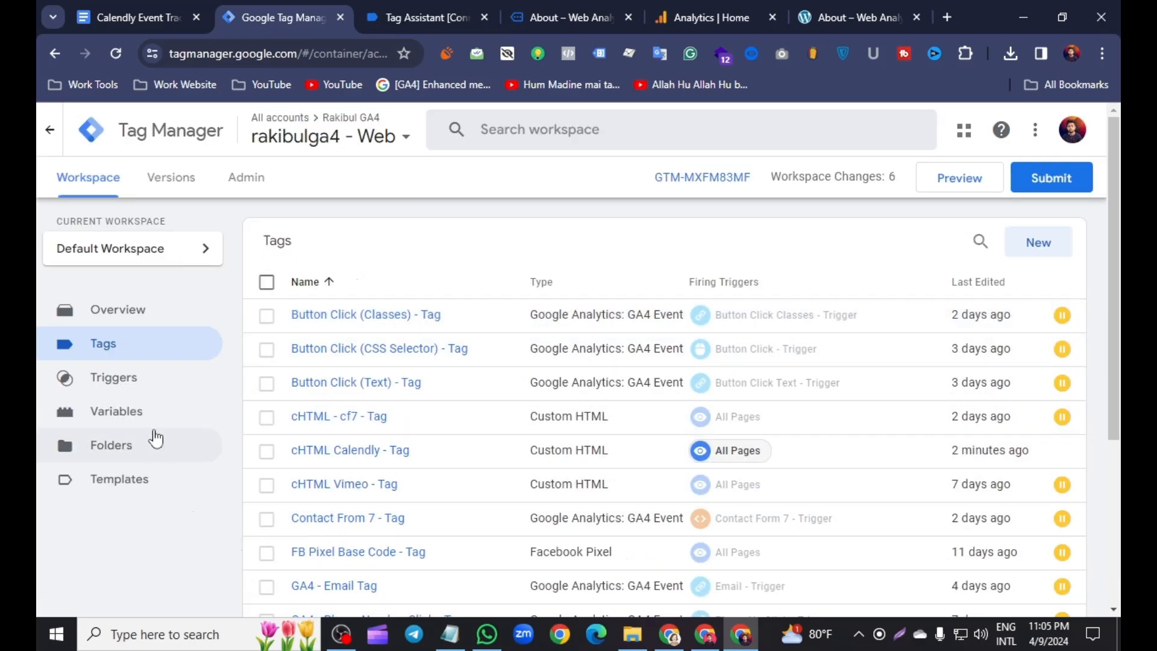
# - Create a new tag of type Google Analytics: GA4 Event
pyautogui.click(1037, 243)
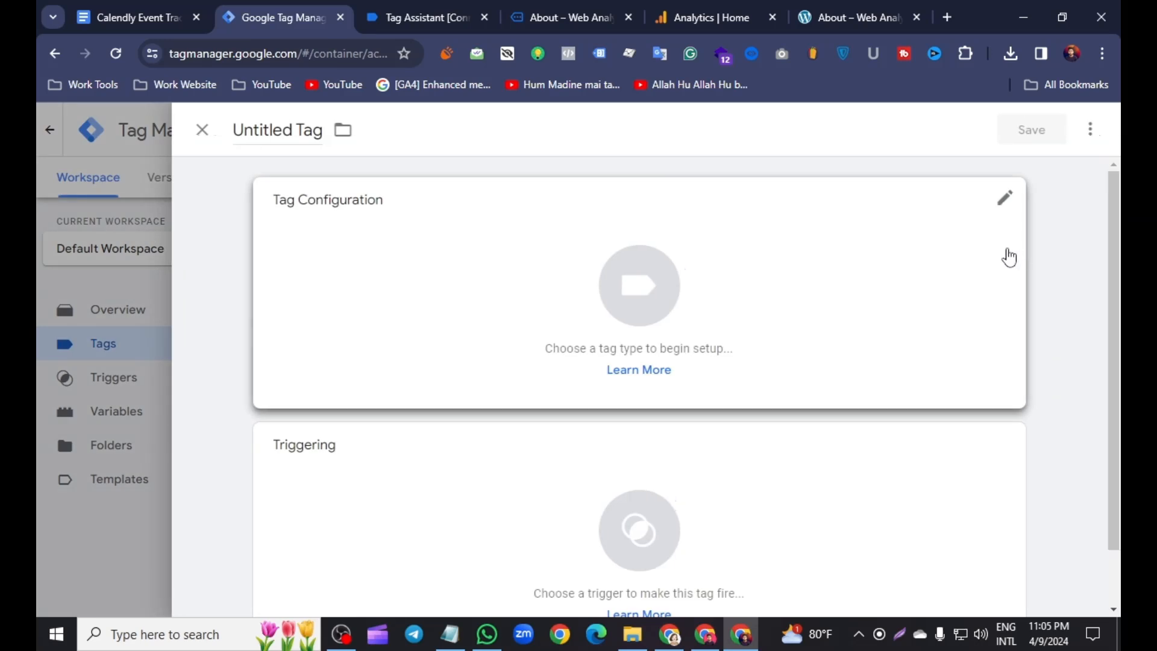
pyautogui.click(1003, 204)
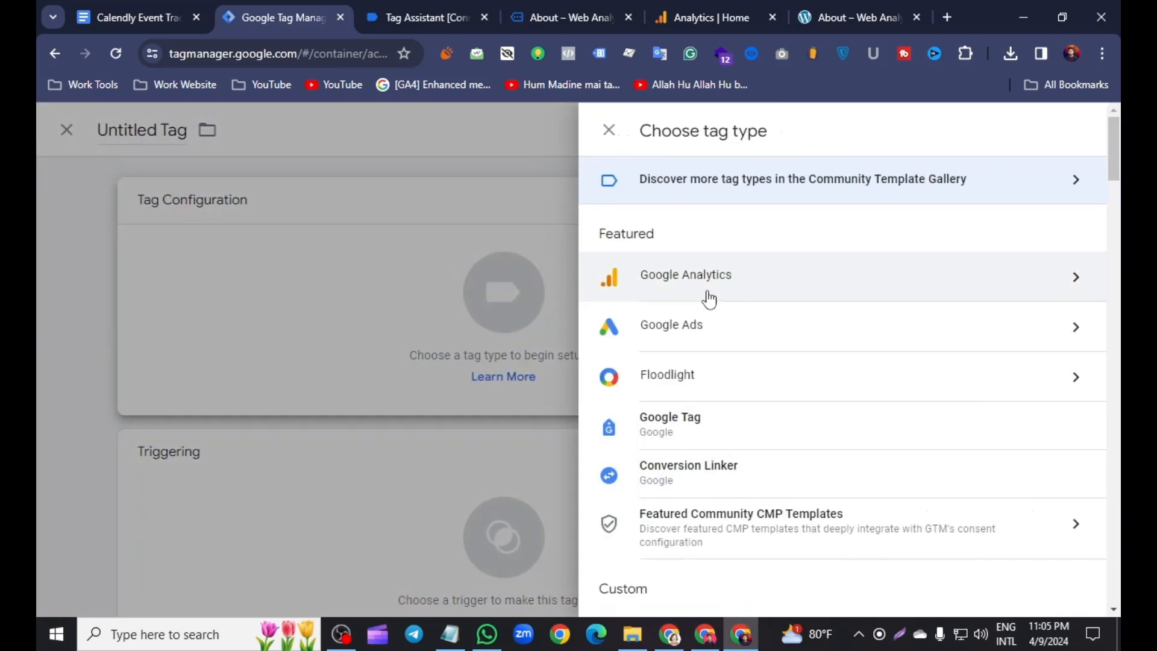
pyautogui.click(709, 289)
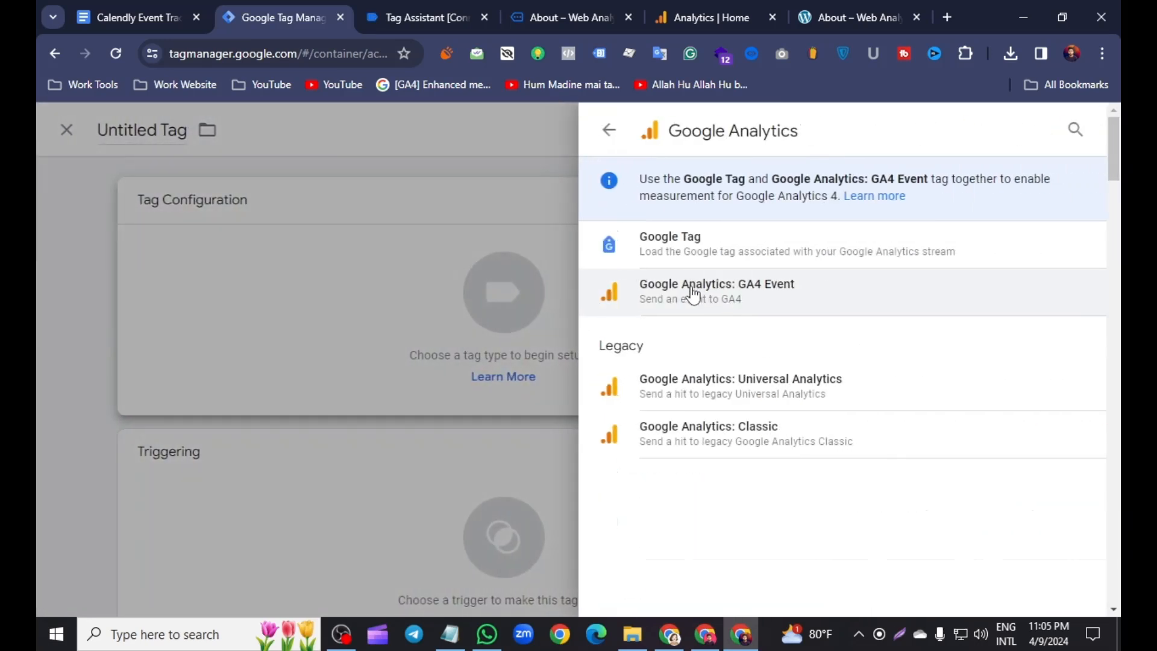
pyautogui.click(693, 295)
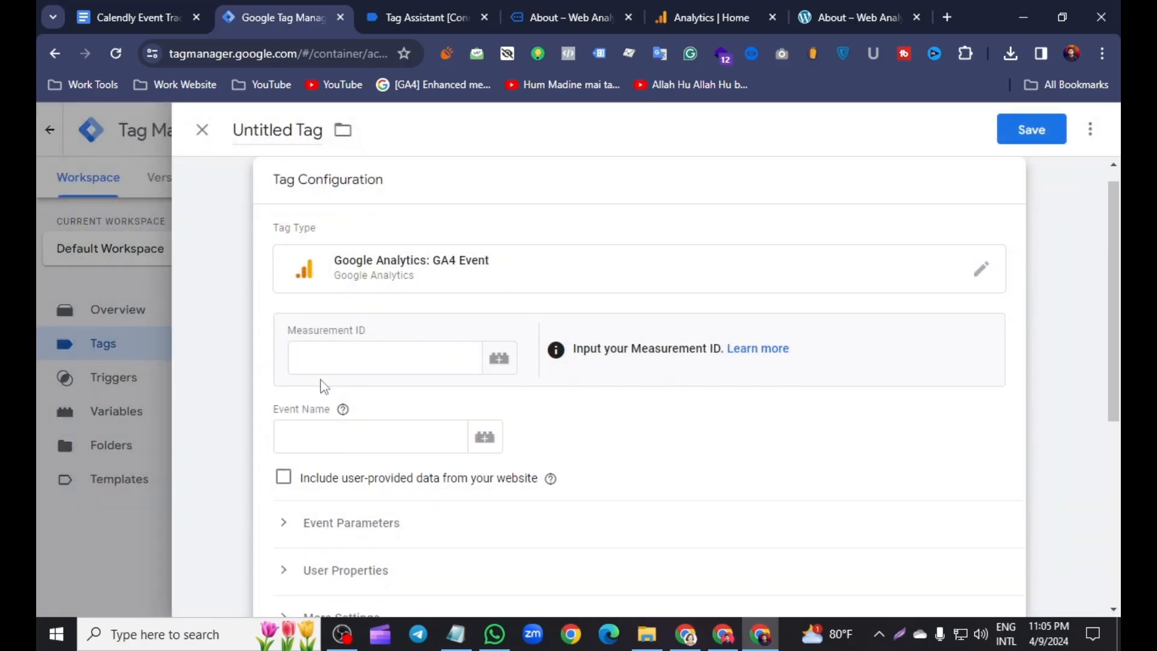
pyautogui.click(328, 361)
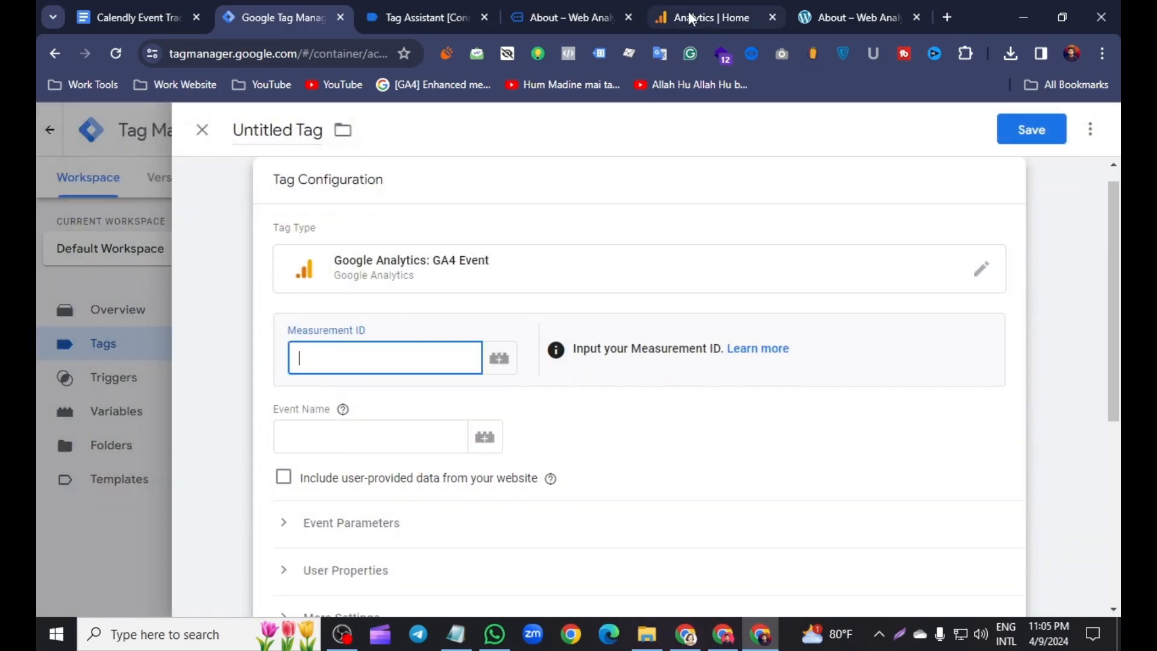
# - Copy the Measurement ID of the Batch-01 web data stream from the Google Analytics admin
pyautogui.click(712, 24)
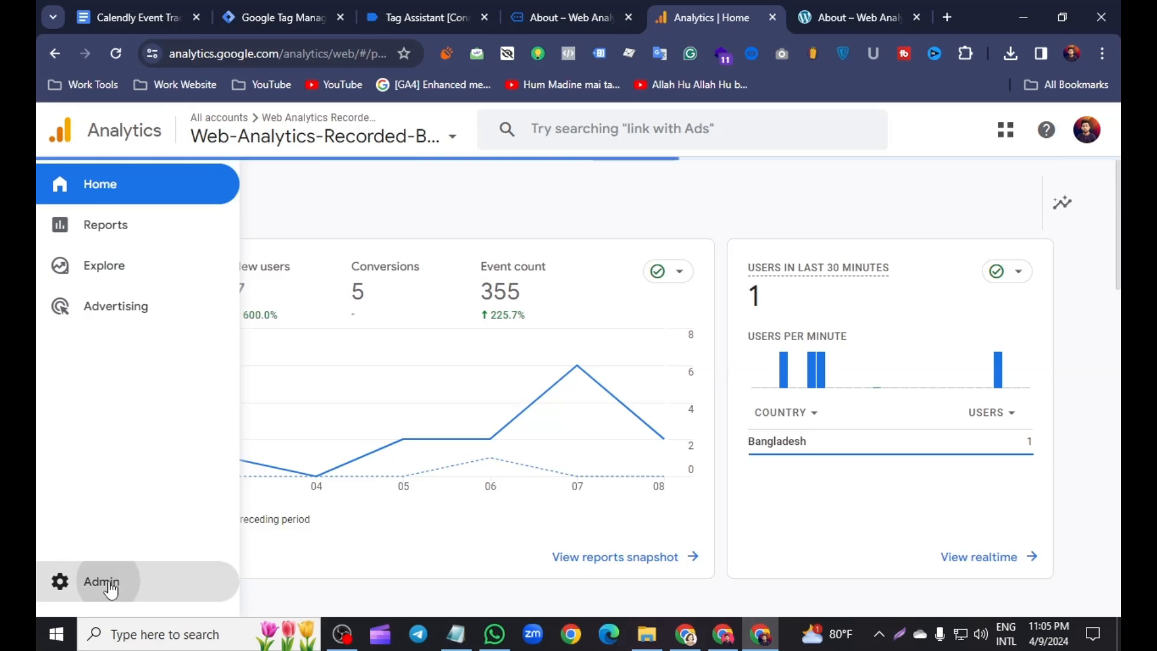
pyautogui.click(99, 582)
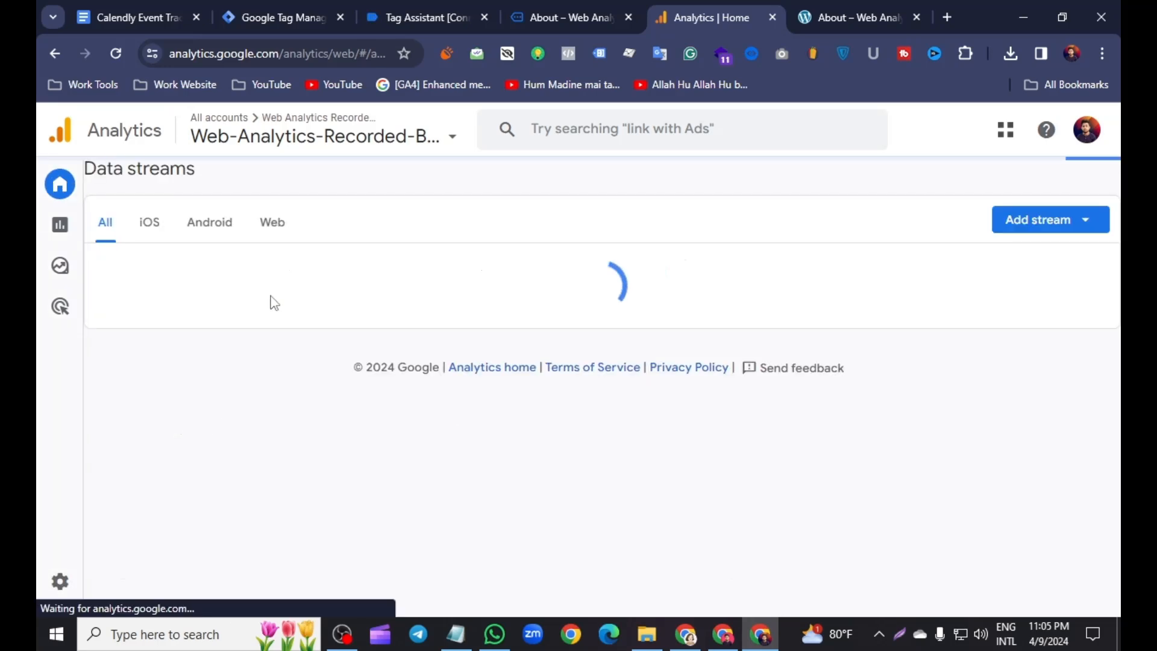
pyautogui.scroll(-3, 786, 421)
pyautogui.click(786, 420)
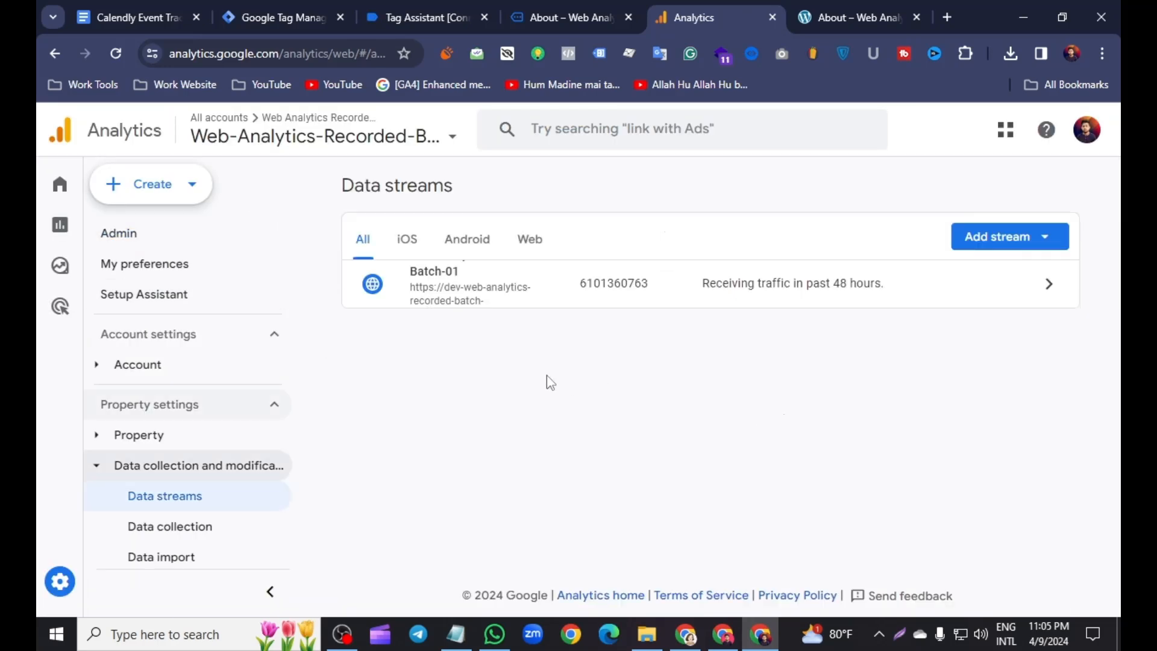
pyautogui.click(442, 288)
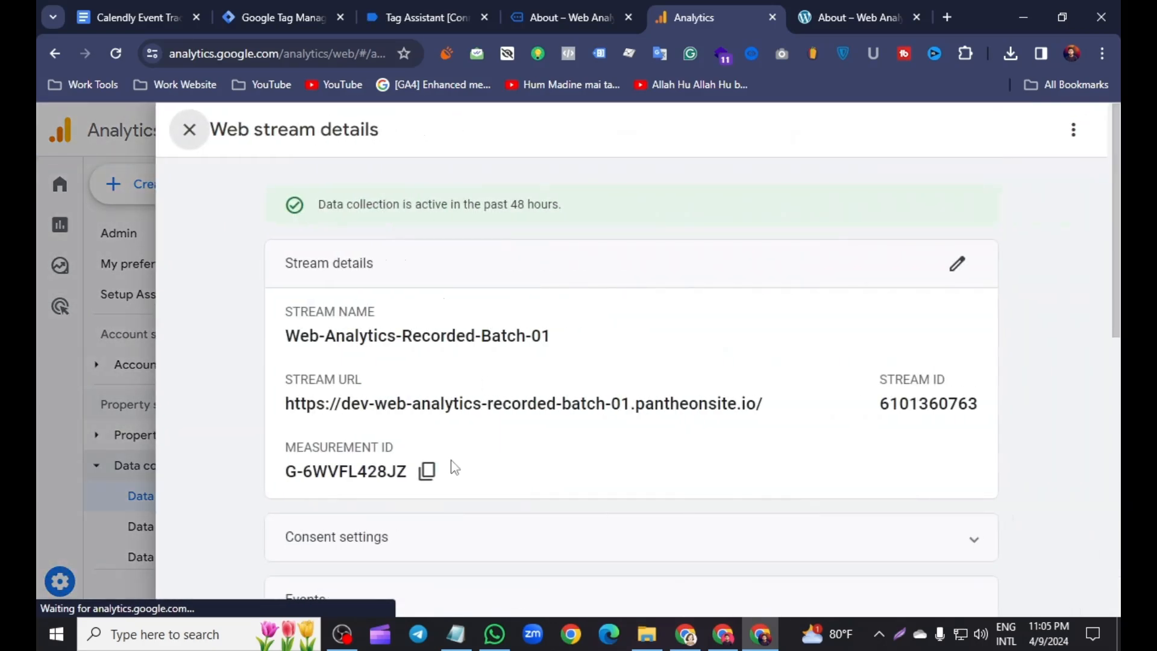
pyautogui.click(429, 474)
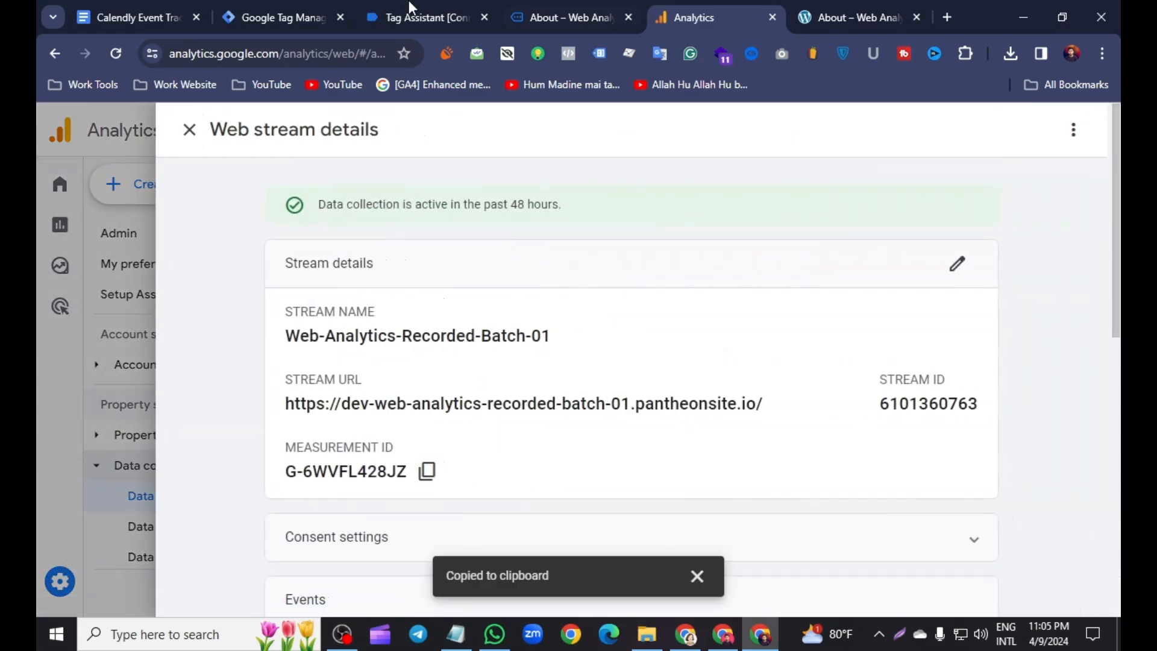
# - Paste the Measurement ID G-6WVFL428JZ into the GA4 Event tag
pyautogui.click(546, 7)
pyautogui.click(453, 3)
pyautogui.click(284, 11)
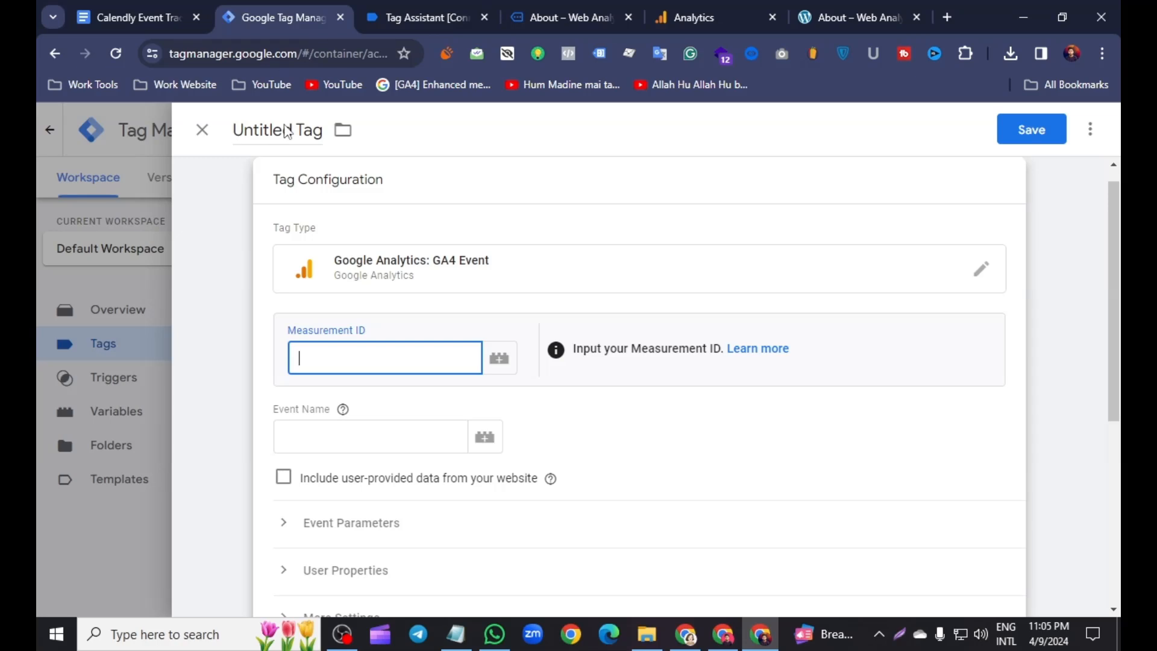
pyautogui.rightClick(315, 350)
pyautogui.click(362, 221)
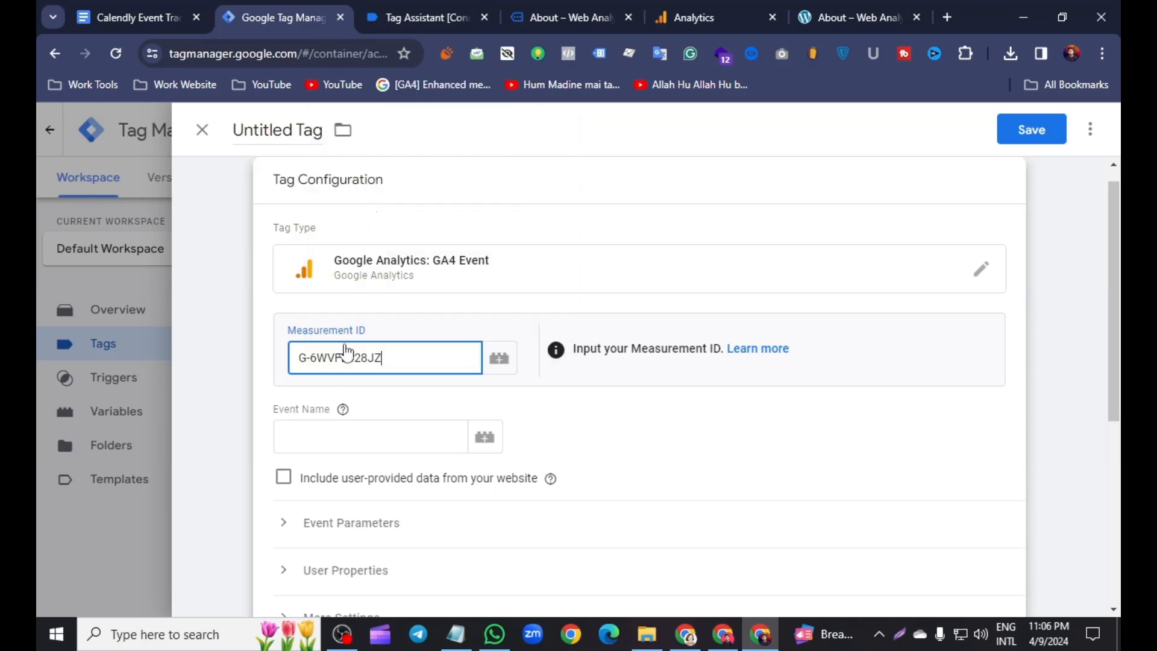
pyautogui.click(307, 439)
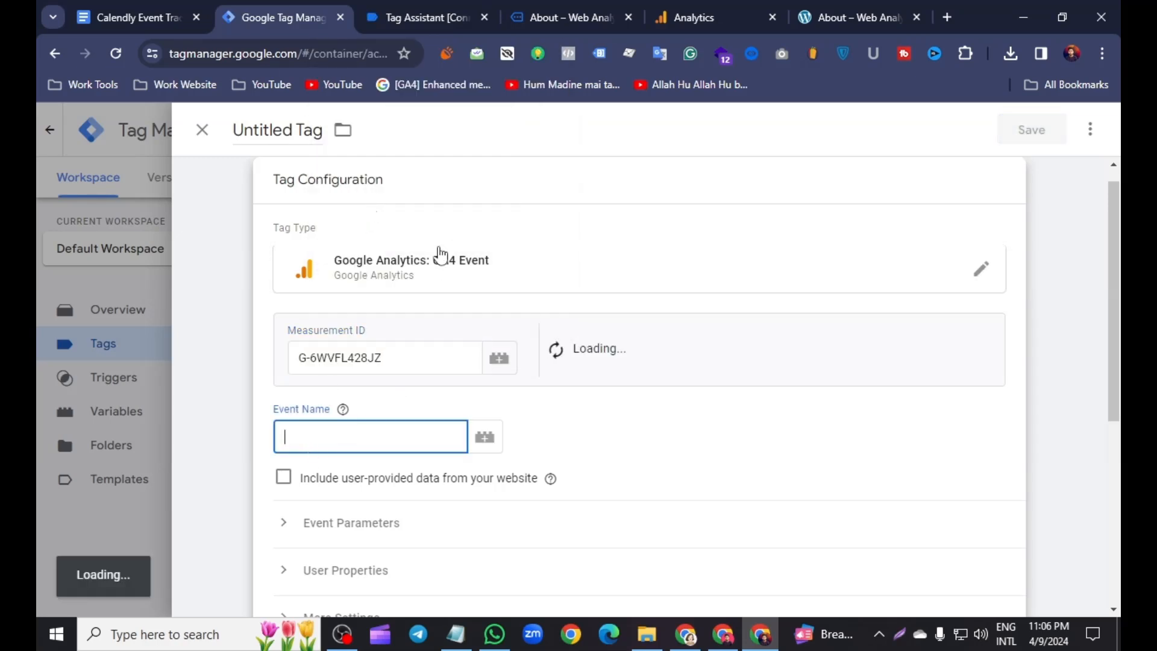
# - Copy the event name calendly from the Tag Assistant API call and paste it into the GA4 tag's Event Name
pyautogui.click(533, 12)
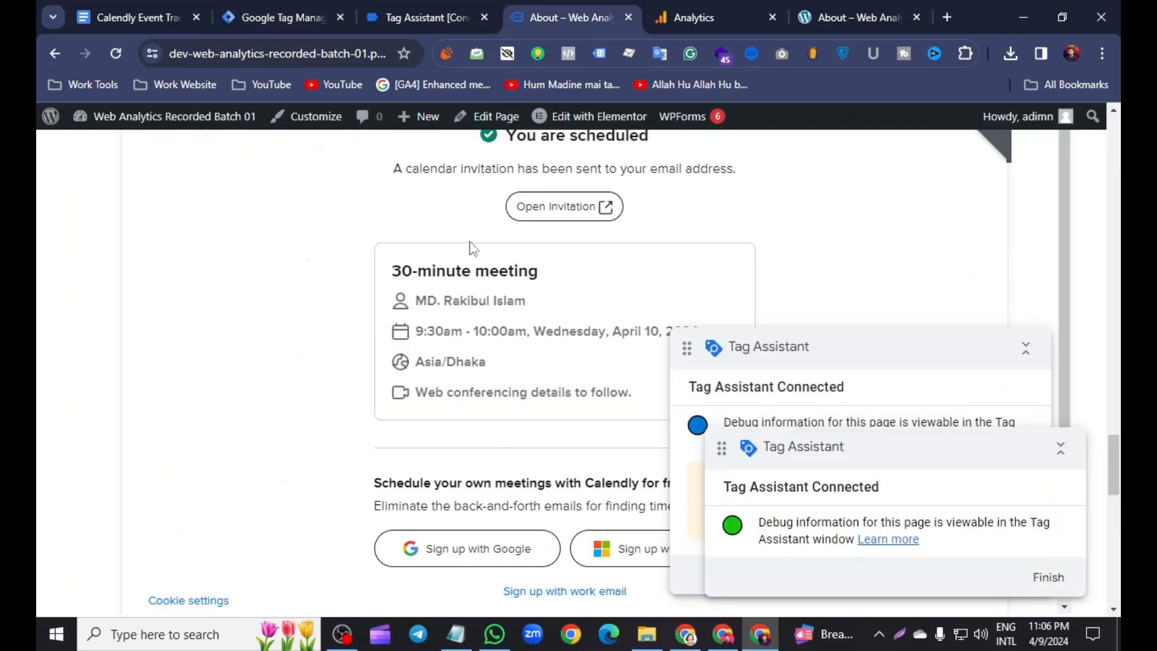
pyautogui.click(418, 21)
pyautogui.doubleClick(435, 378)
pyautogui.rightClick(433, 377)
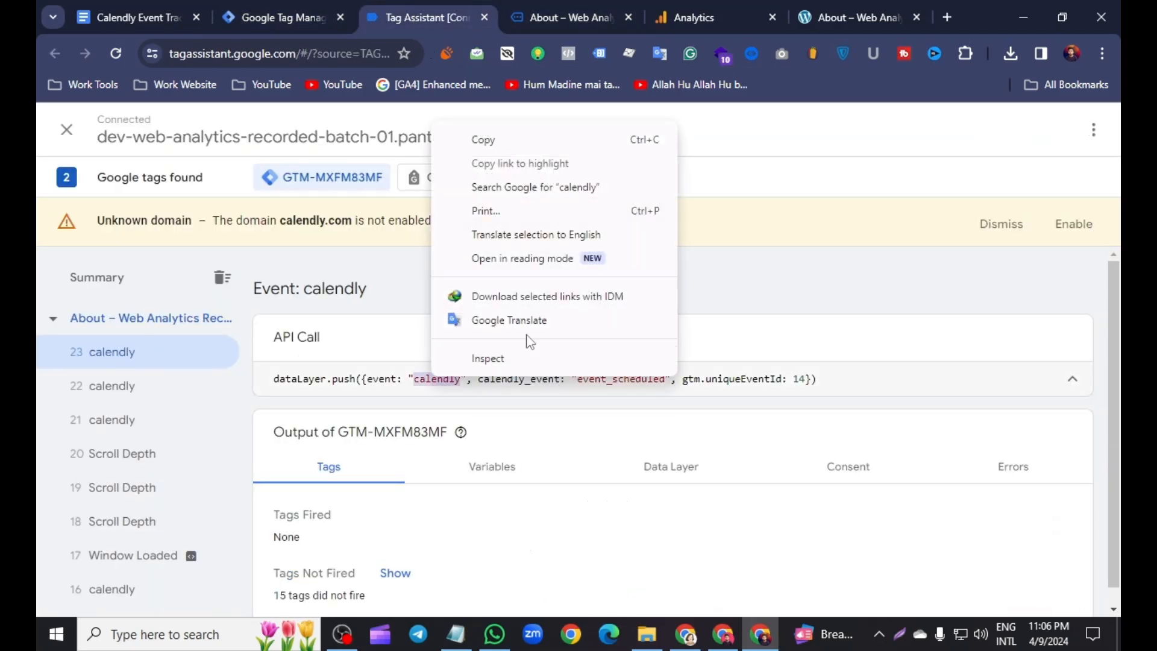
pyautogui.click(483, 145)
pyautogui.click(280, 17)
pyautogui.rightClick(315, 449)
pyautogui.click(369, 215)
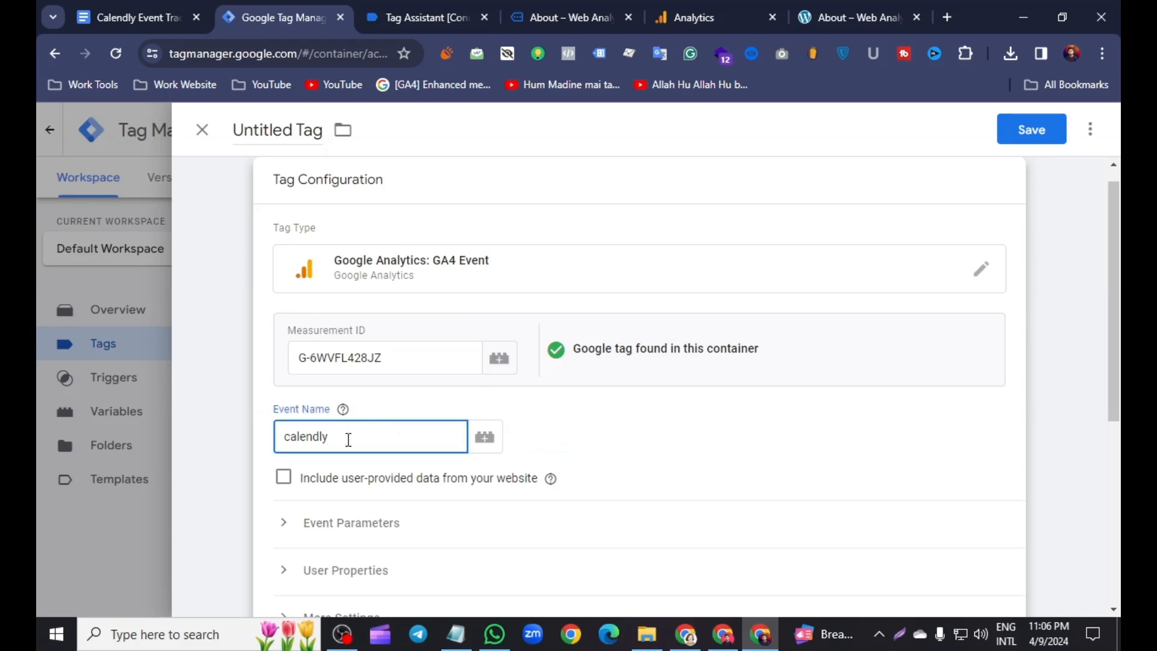
# - Extend the event name to calendly_{{dlv - calendly_event}} by inserting the data layer variable after an underscore
pyautogui.write('_')
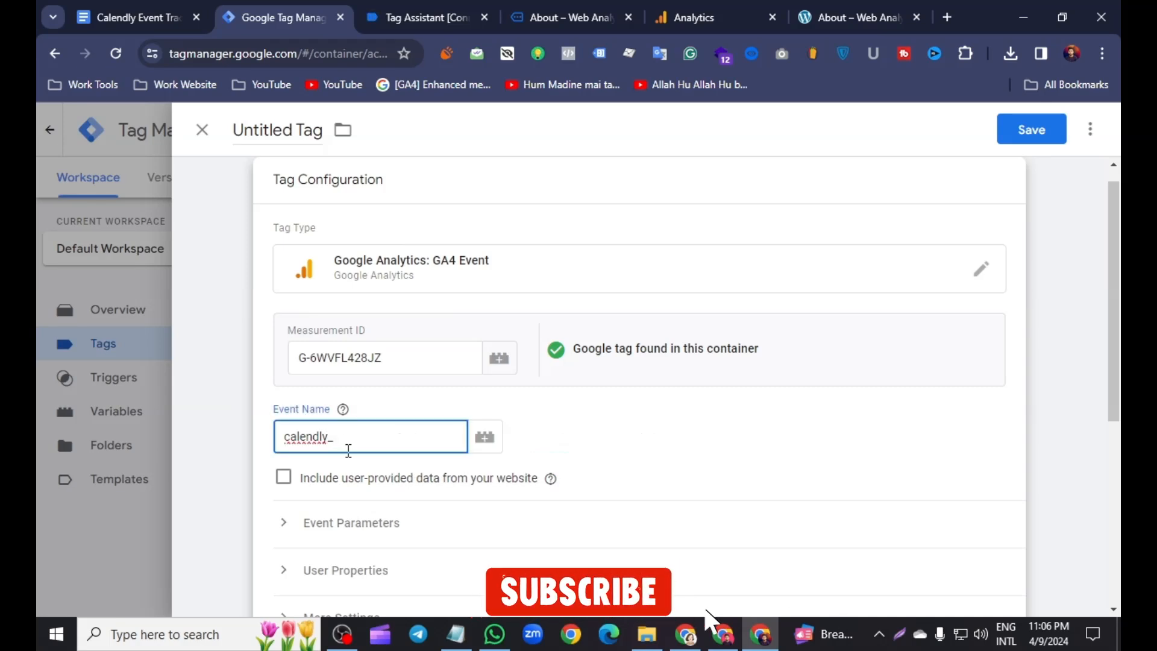
pyautogui.write('{{')
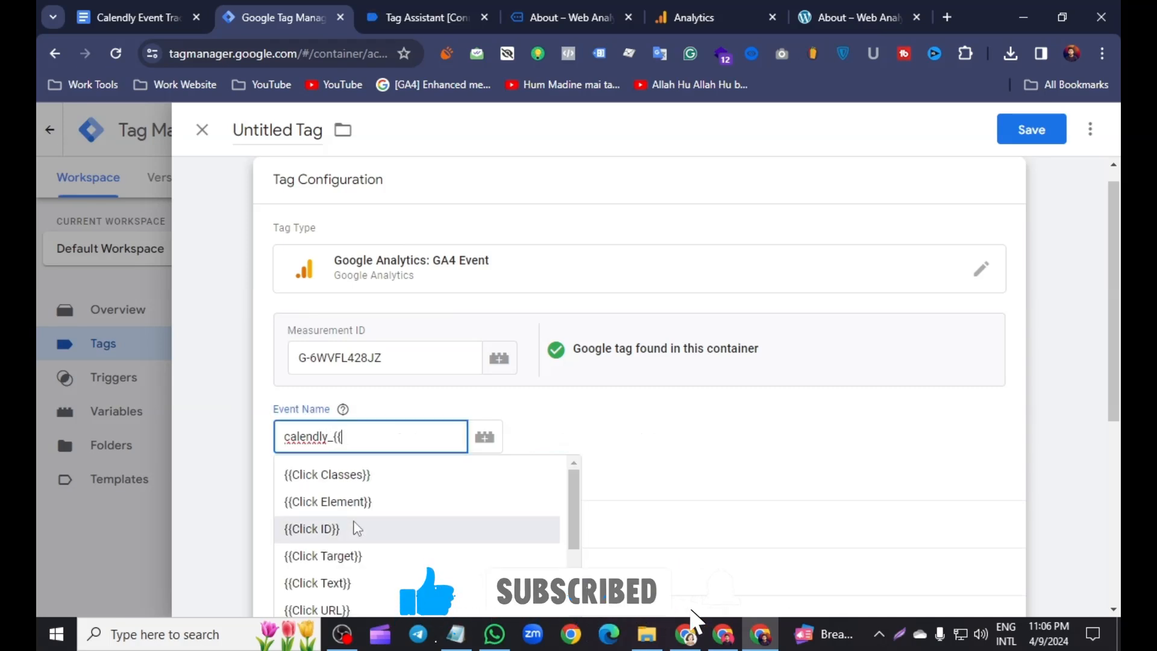
pyautogui.scroll(-5, 356, 527)
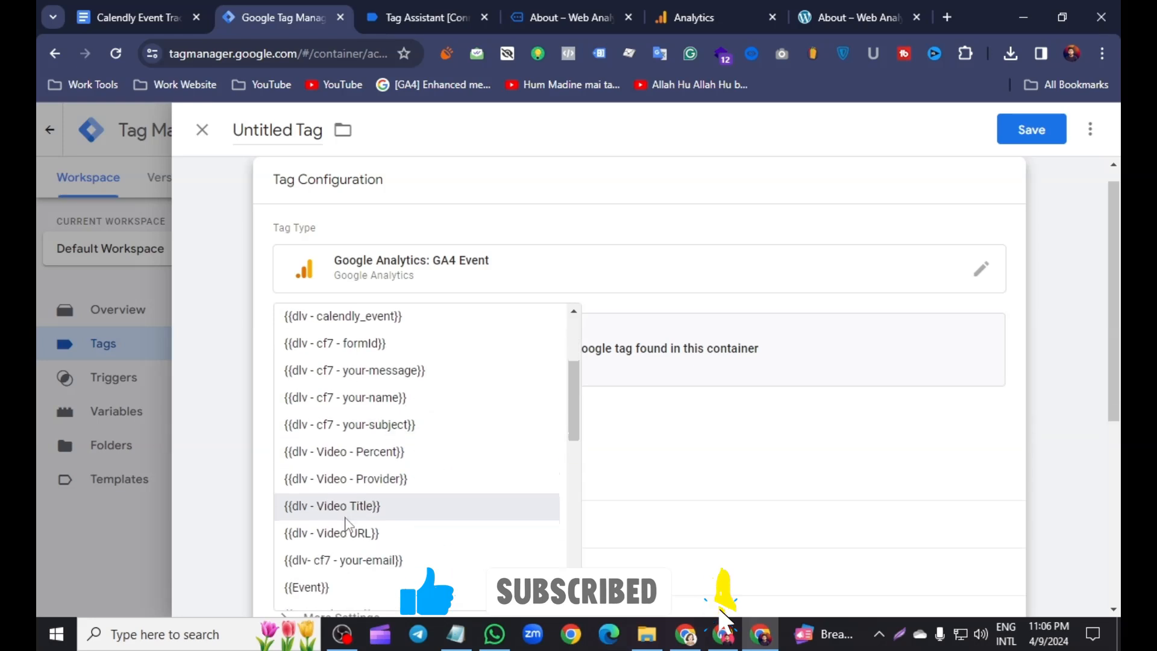
pyautogui.click(353, 327)
# - Start a new trigger for the tag and choose the Custom Event trigger type
pyautogui.scroll(-4, 461, 443)
pyautogui.scroll(-2, 449, 476)
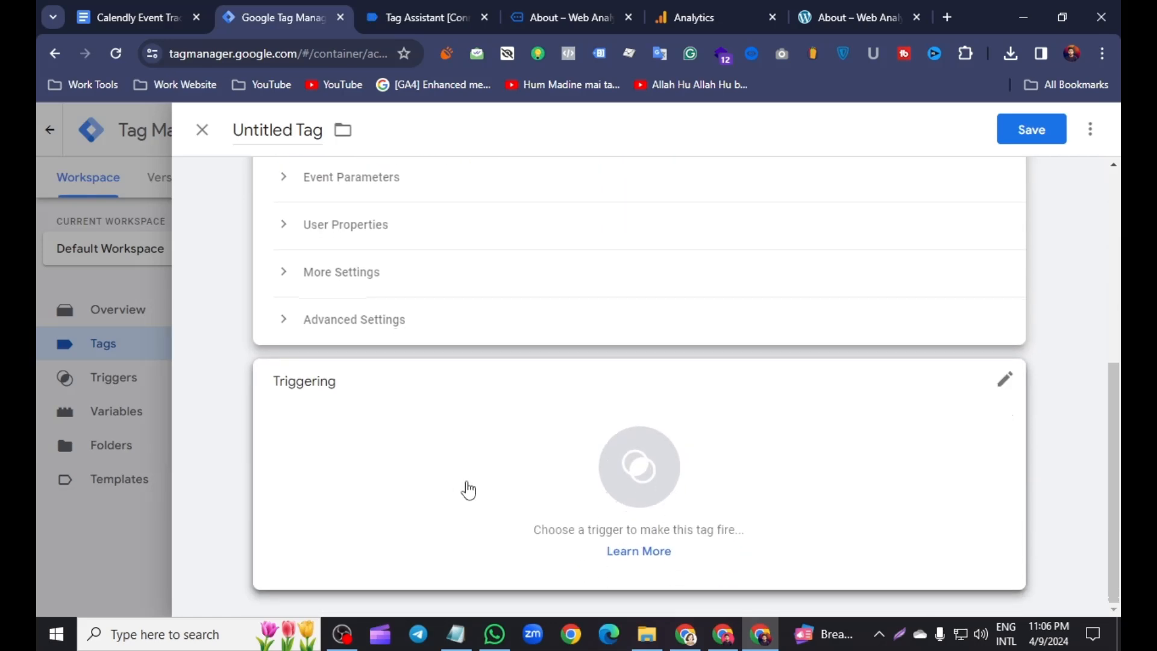
pyautogui.click(594, 467)
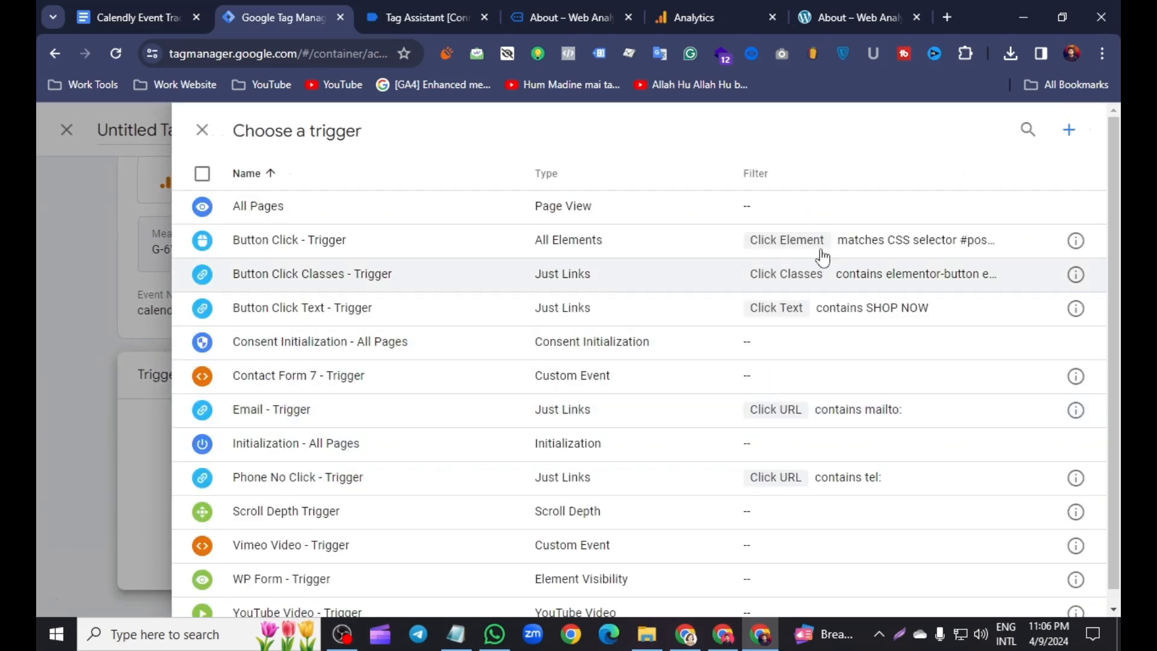
pyautogui.click(1069, 130)
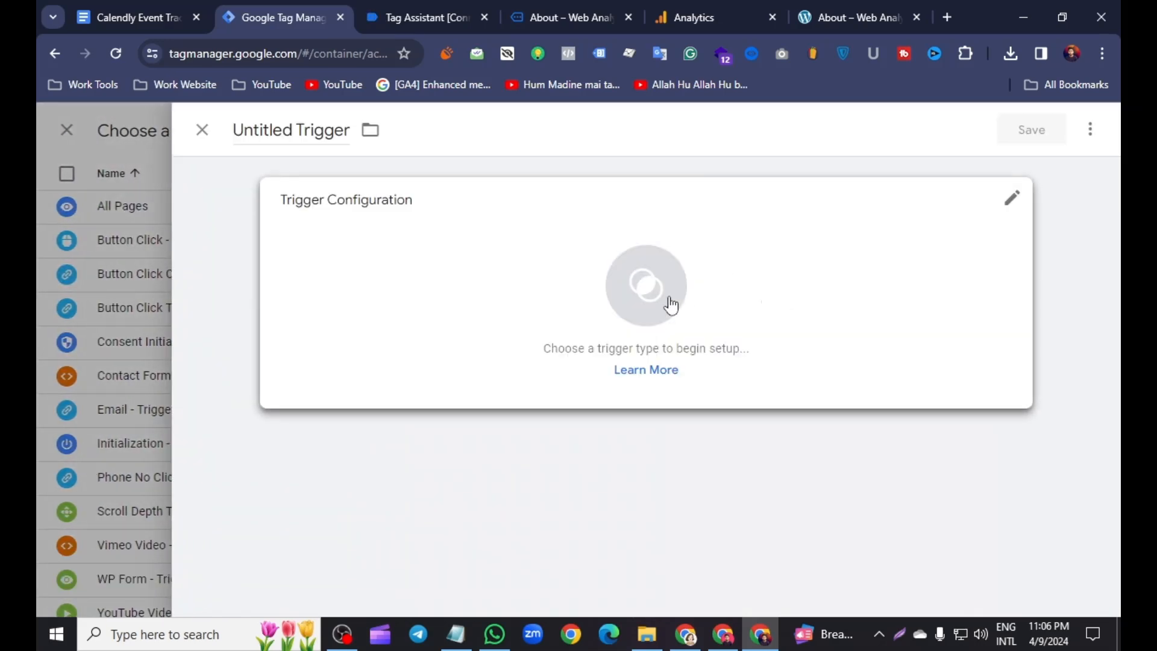
pyautogui.click(652, 295)
pyautogui.scroll(-5, 690, 535)
pyautogui.click(673, 553)
pyautogui.click(326, 369)
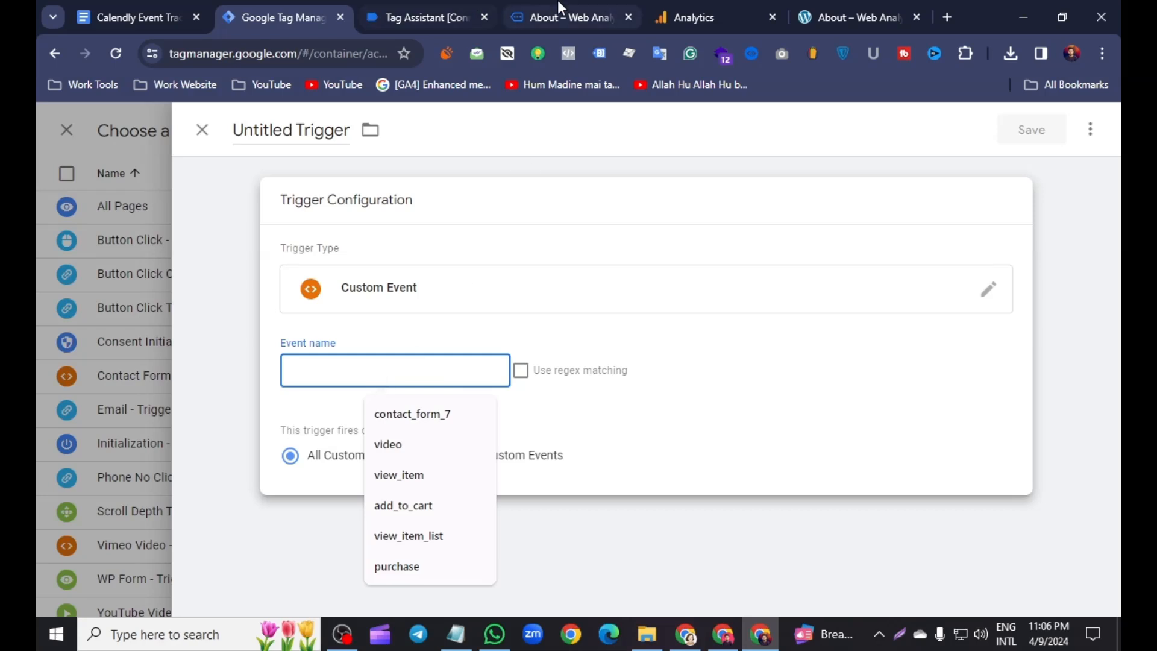
# - Set the trigger's event name to calendly, copied from the Tag Assistant API call
pyautogui.click(560, 16)
pyautogui.click(422, 17)
pyautogui.rightClick(440, 383)
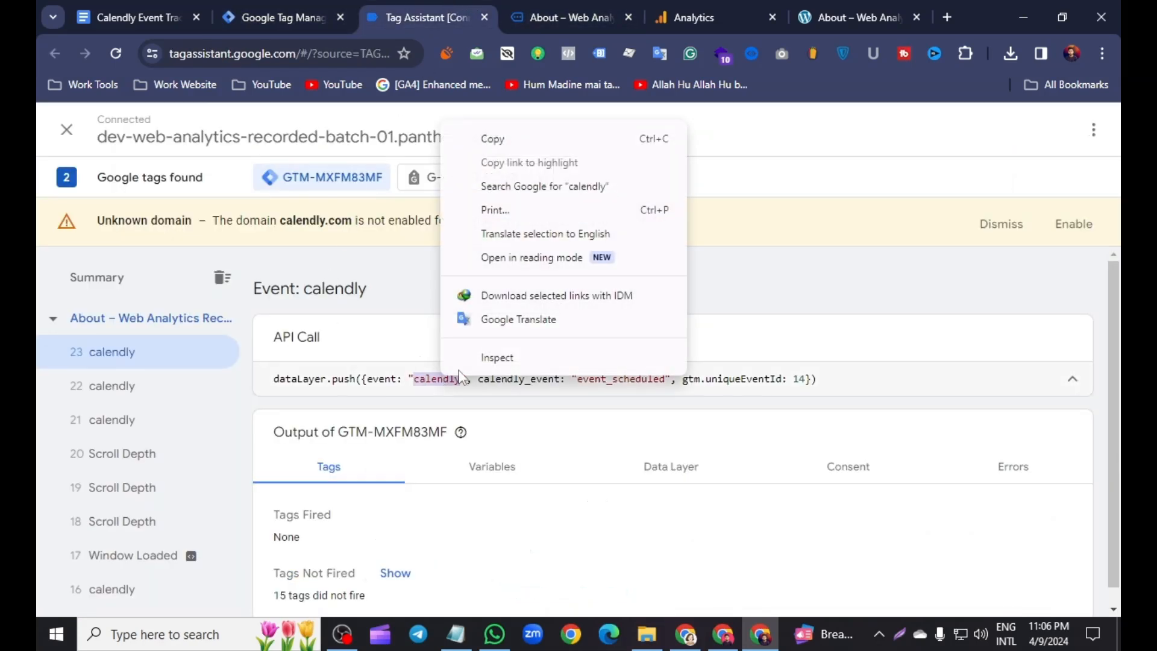
pyautogui.click(494, 139)
pyautogui.click(277, 17)
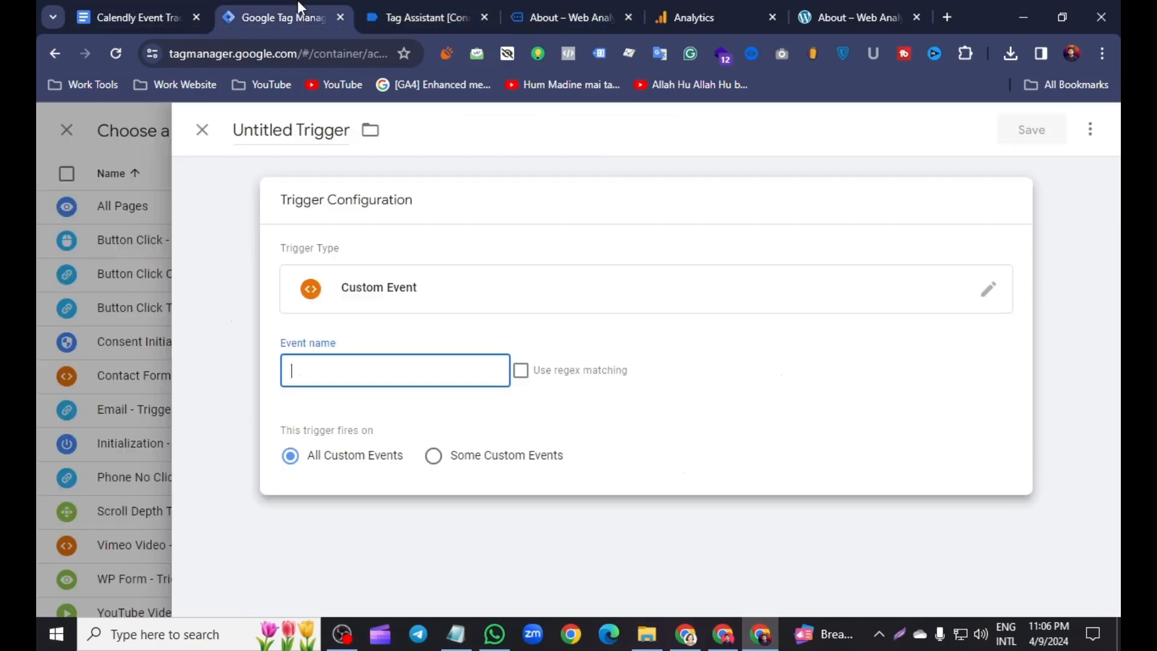
pyautogui.click(300, 368)
pyautogui.rightClick(299, 369)
pyautogui.click(354, 193)
# - Name the trigger Calendly - Trigger, save it, and attach it to the tag
pyautogui.click(297, 130)
pyautogui.press('BackSpace')
pyautogui.press('BackSpace')
pyautogui.press('BackSpace')
pyautogui.press('BackSpace')
pyautogui.press('BackSpace')
pyautogui.press('BackSpace')
pyautogui.press('BackSpace')
pyautogui.press('BackSpace')
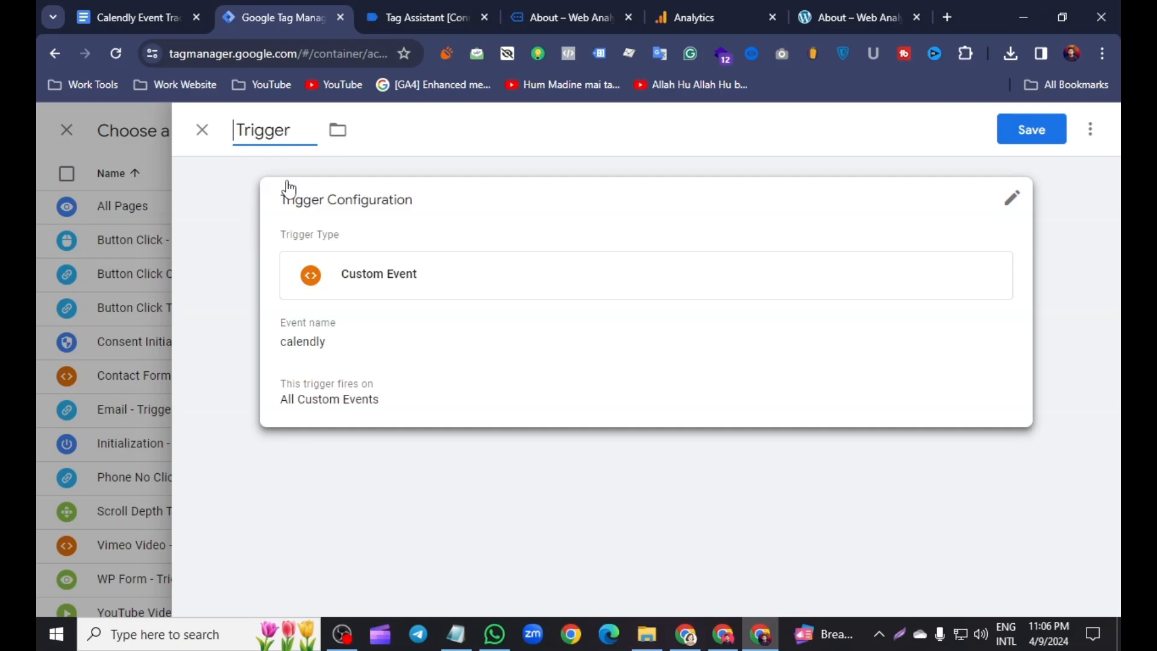
pyautogui.rightClick(238, 129)
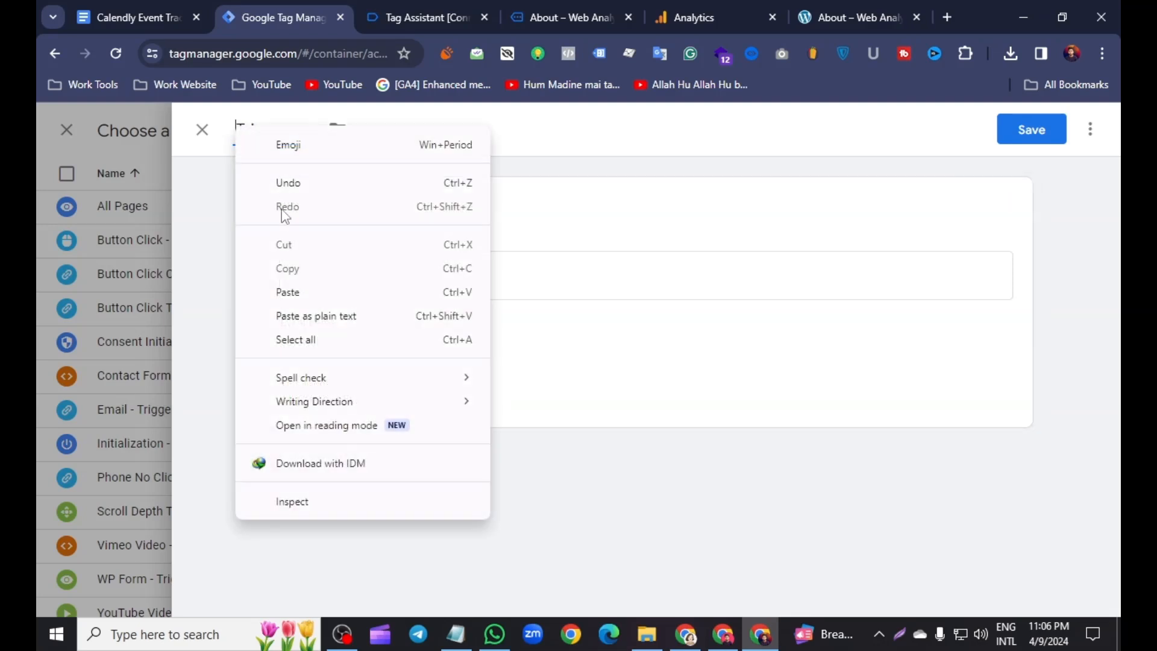
pyautogui.click(299, 292)
pyautogui.press('BackSpace')
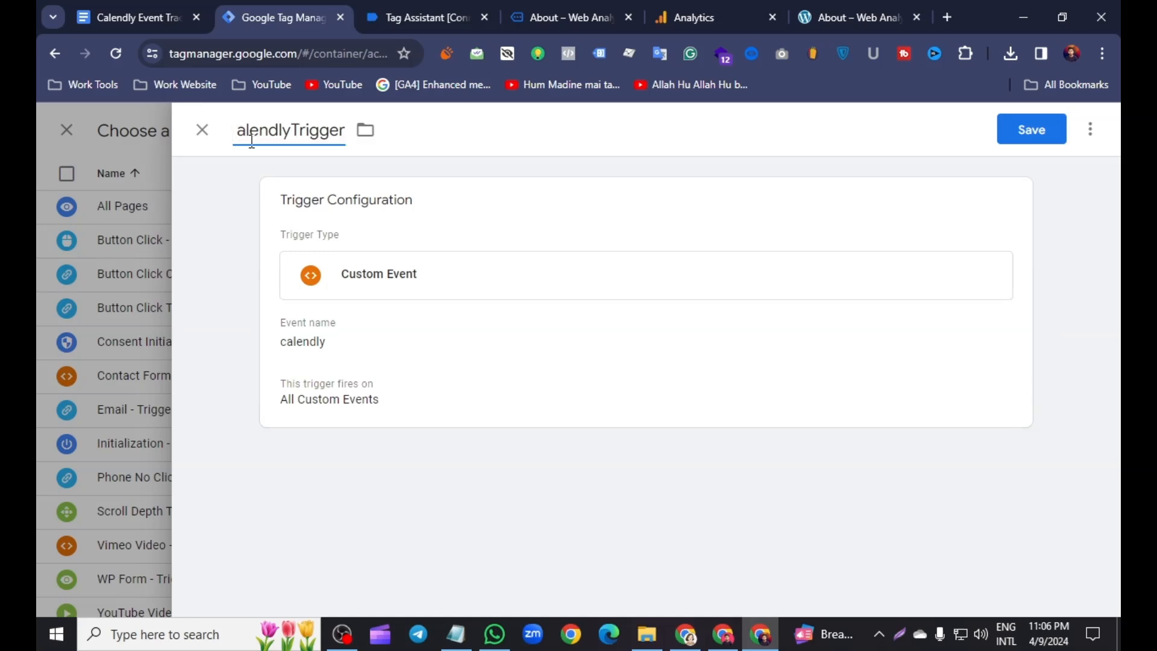
pyautogui.write('C')
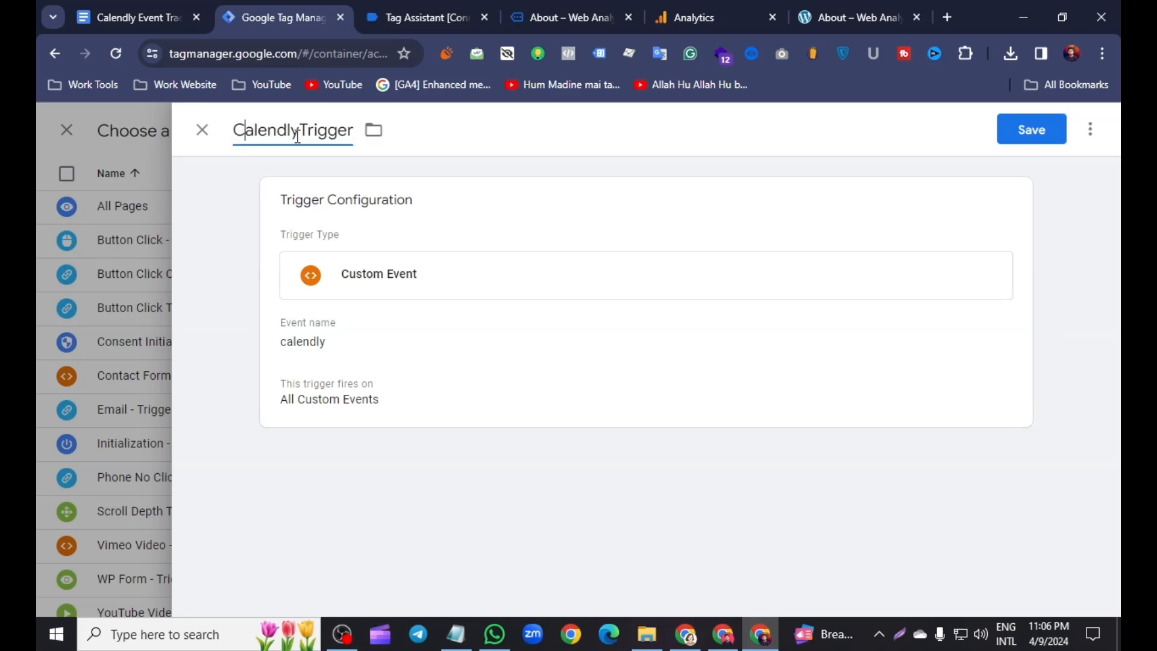
pyautogui.write(' -')
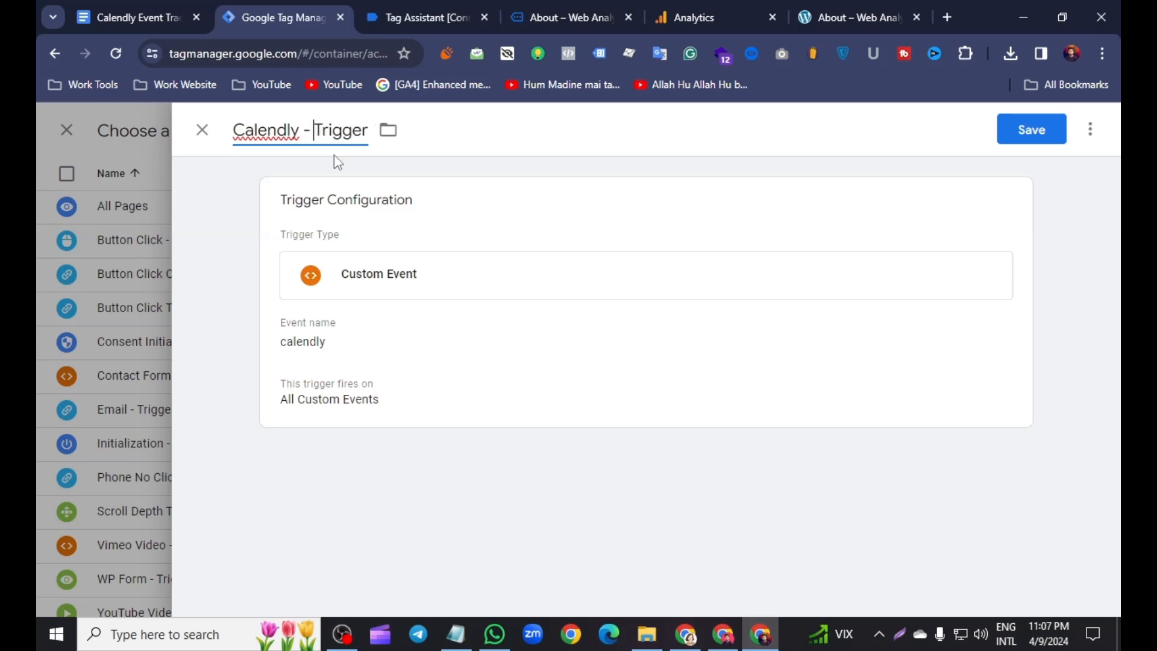
pyautogui.click(1019, 131)
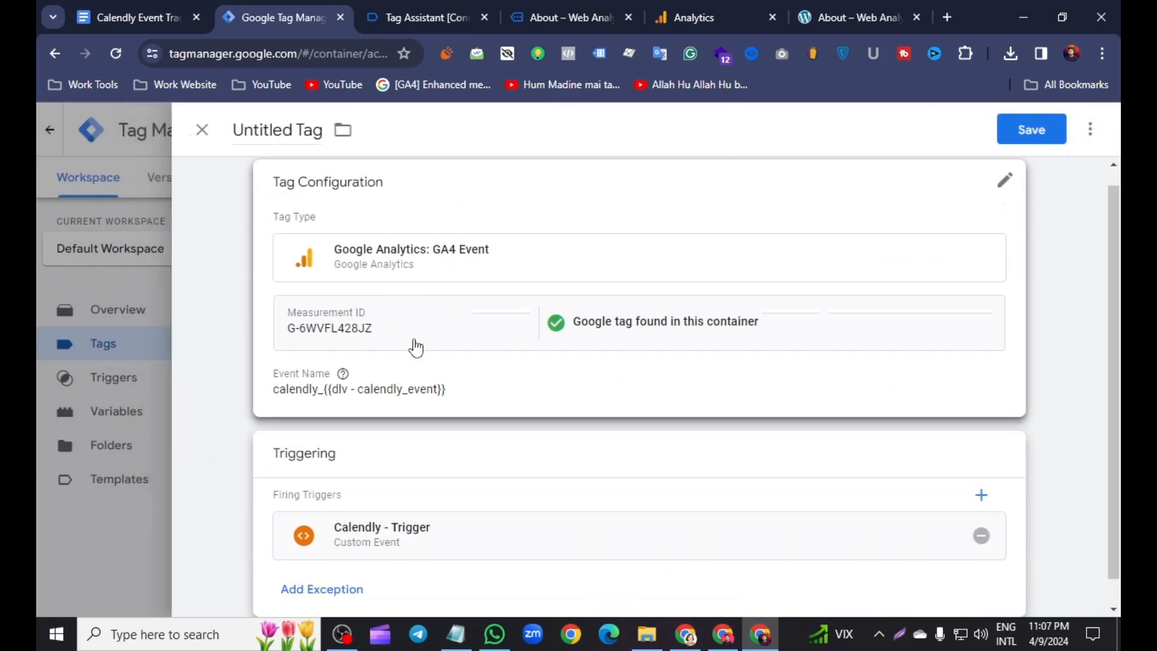
pyautogui.click(415, 347)
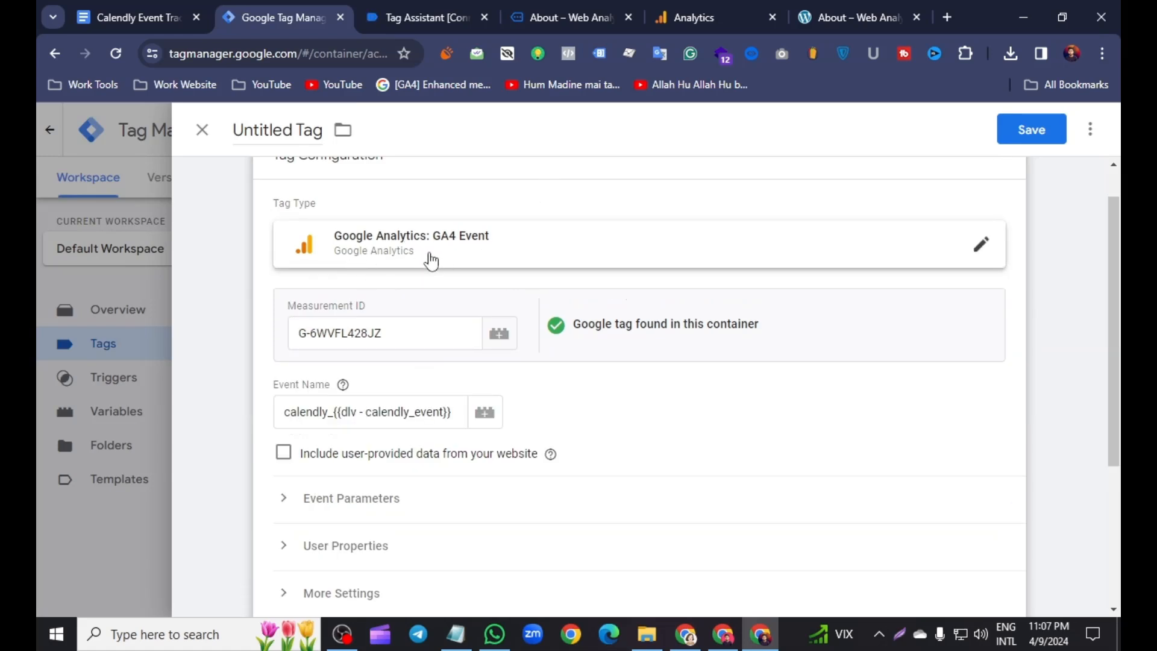
# - Name the tag Calendly - Tag and save it
pyautogui.scroll(-2, 424, 263)
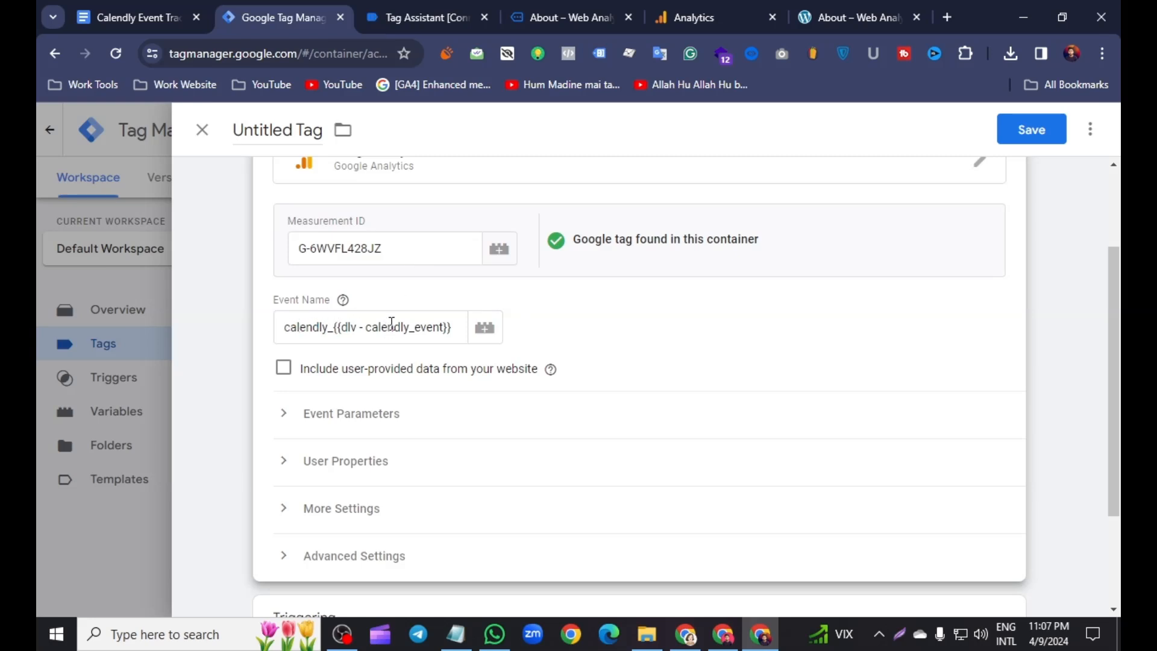
pyautogui.scroll(-3, 392, 326)
pyautogui.scroll(5, 421, 482)
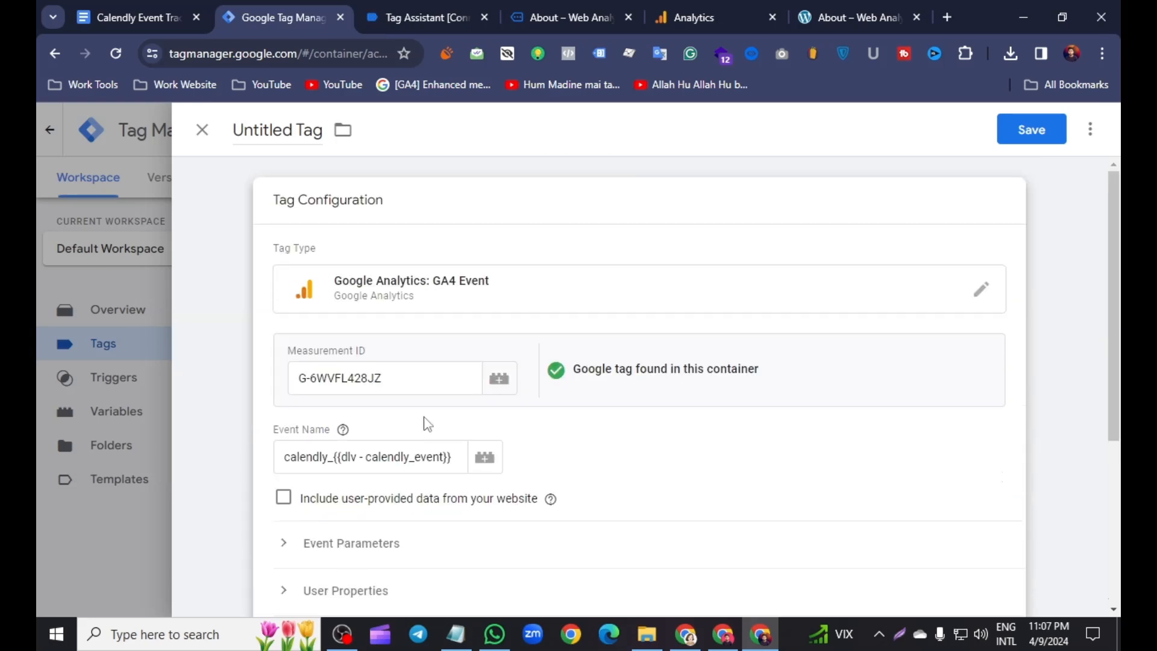
pyautogui.click(301, 137)
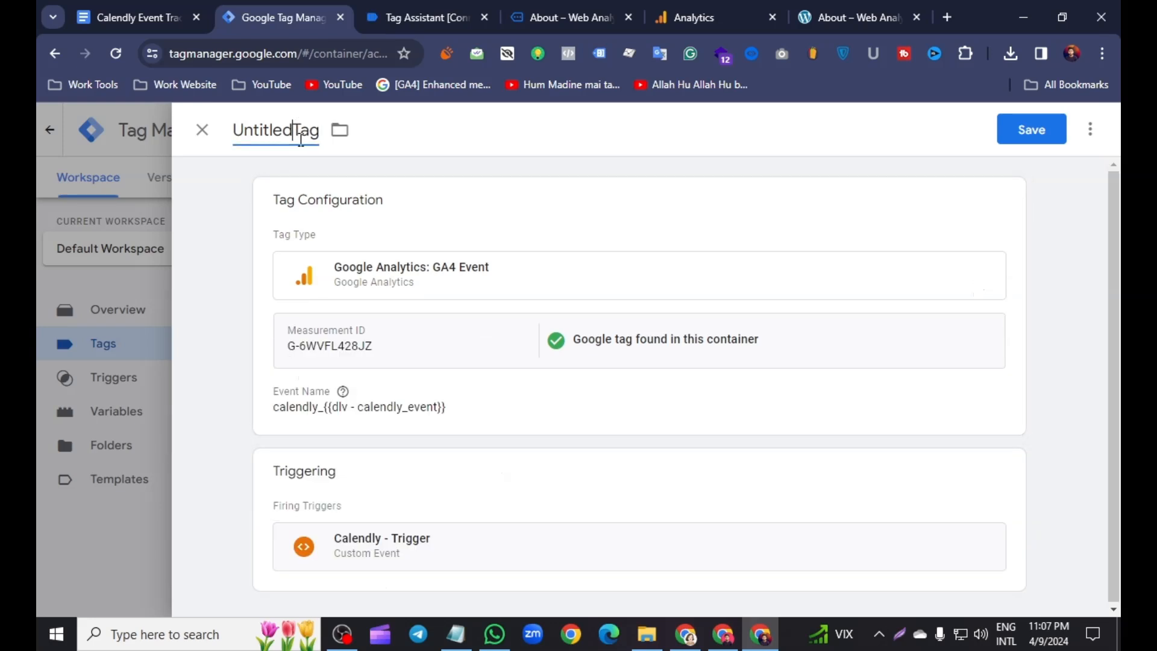
pyautogui.press('BackSpace')
pyautogui.press('BackSpace')
pyautogui.press('BackSpace')
pyautogui.press('BackSpace')
pyautogui.press('BackSpace')
pyautogui.press('BackSpace')
pyautogui.press('BackSpace')
pyautogui.press('BackSpace')
pyautogui.write('Calendlly -')
pyautogui.click(1012, 134)
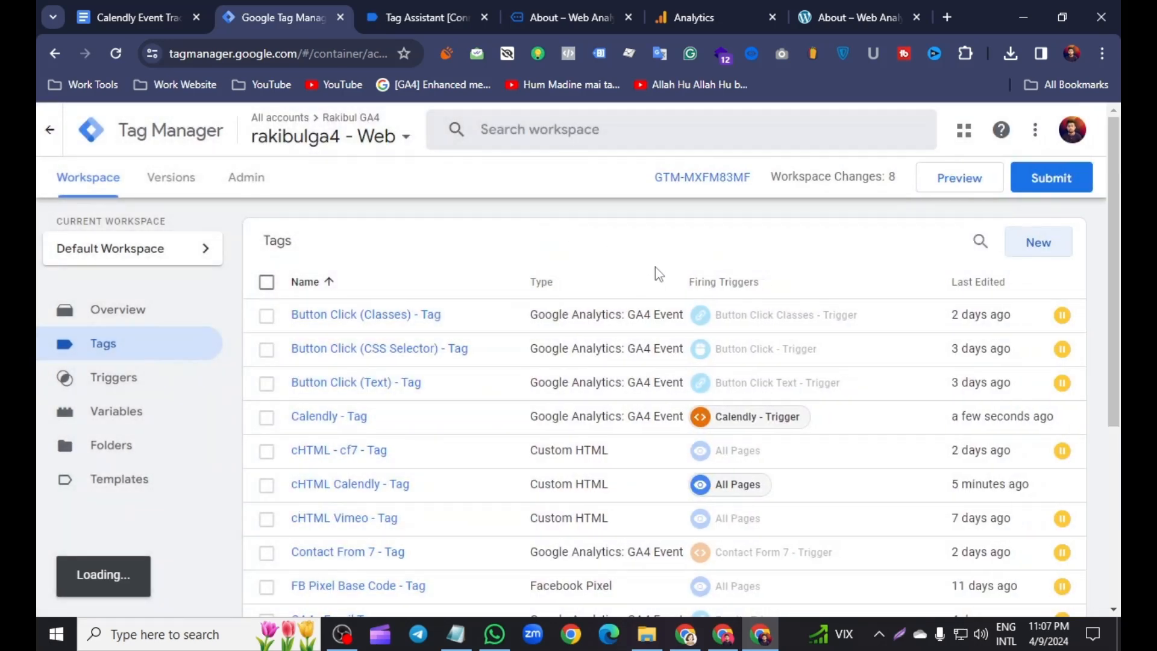
# - Submit and publish the workspace changes as a new container version, skipping name and description, then return to the workspace
pyautogui.click(1053, 179)
pyautogui.click(1055, 134)
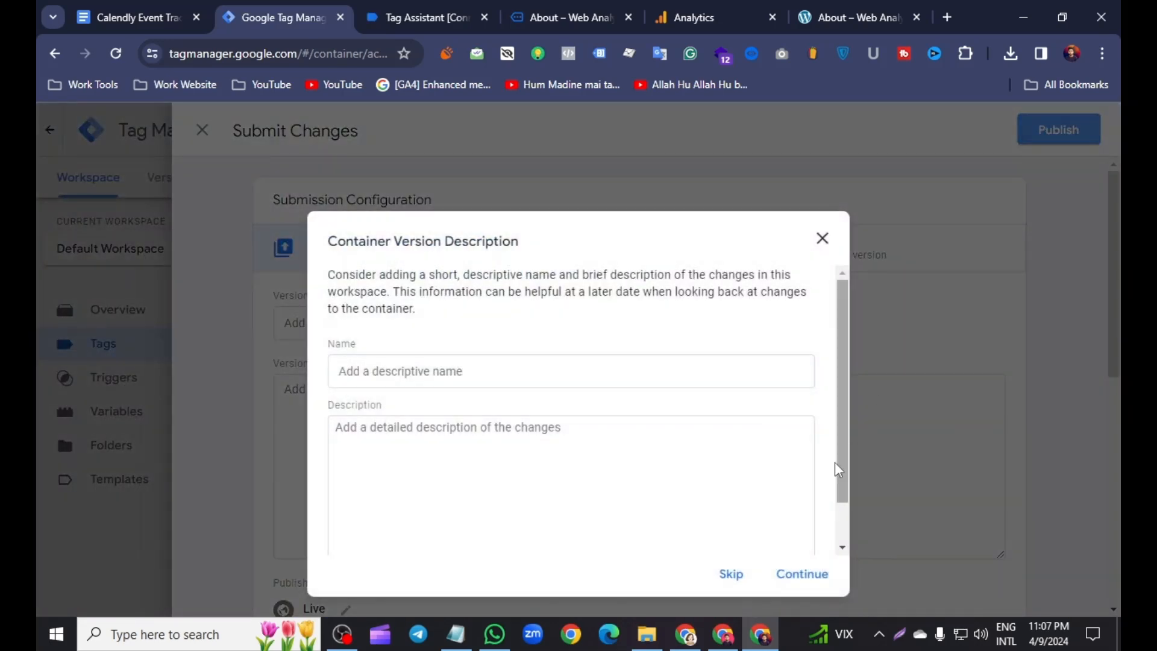
pyautogui.click(803, 574)
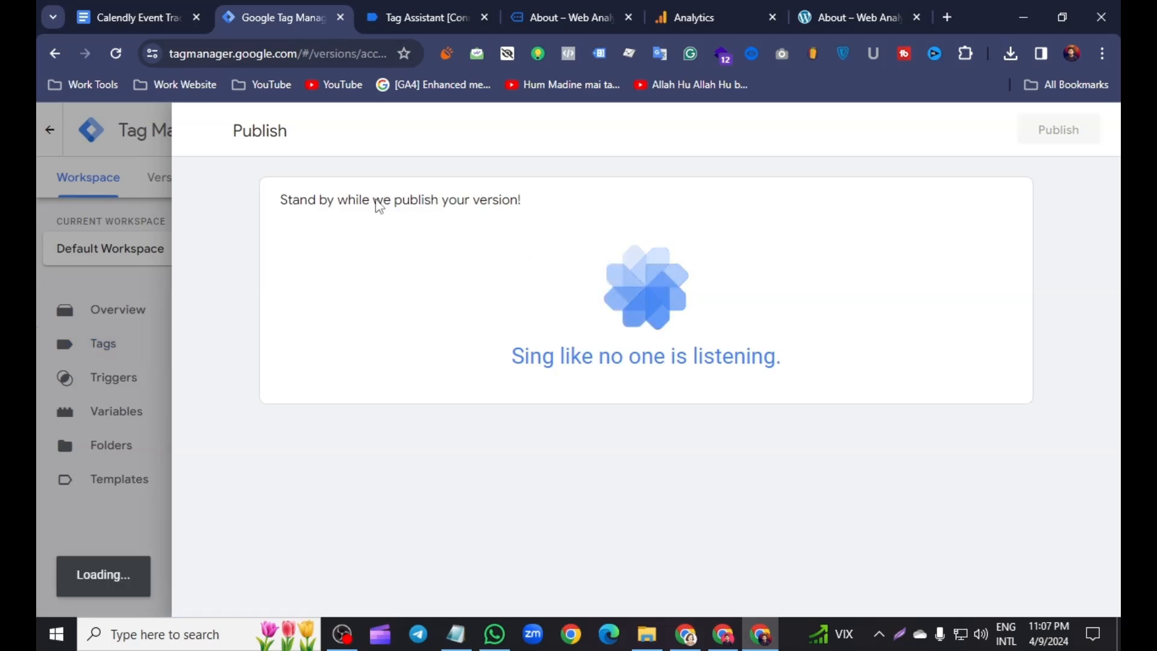
pyautogui.click(202, 130)
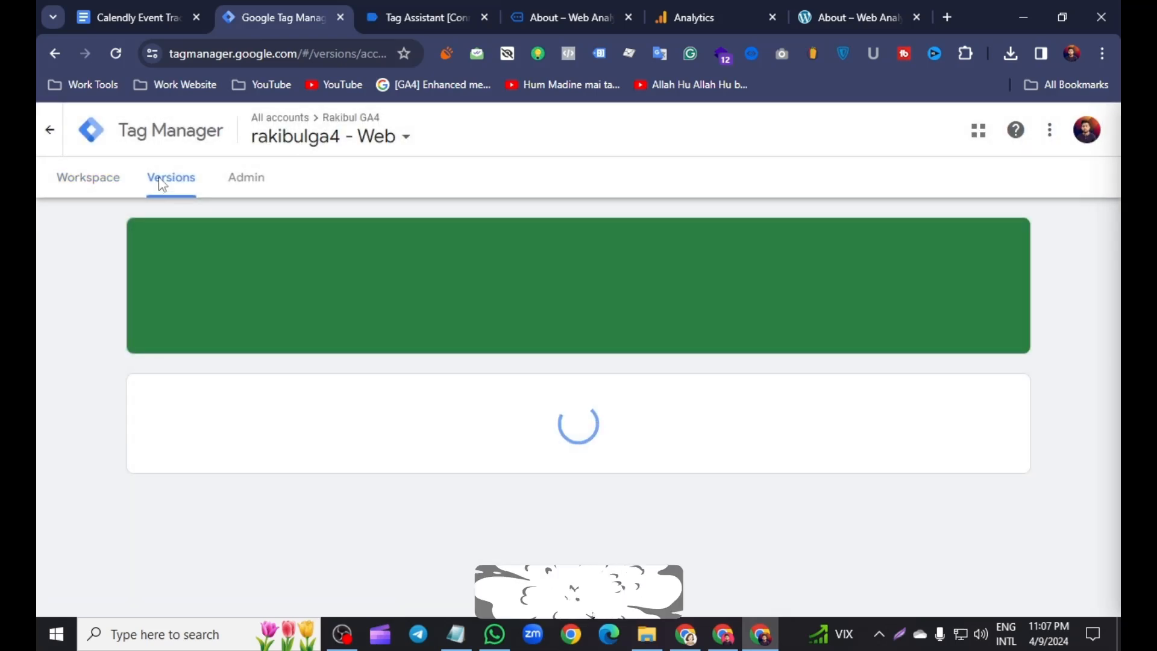
pyautogui.click(74, 179)
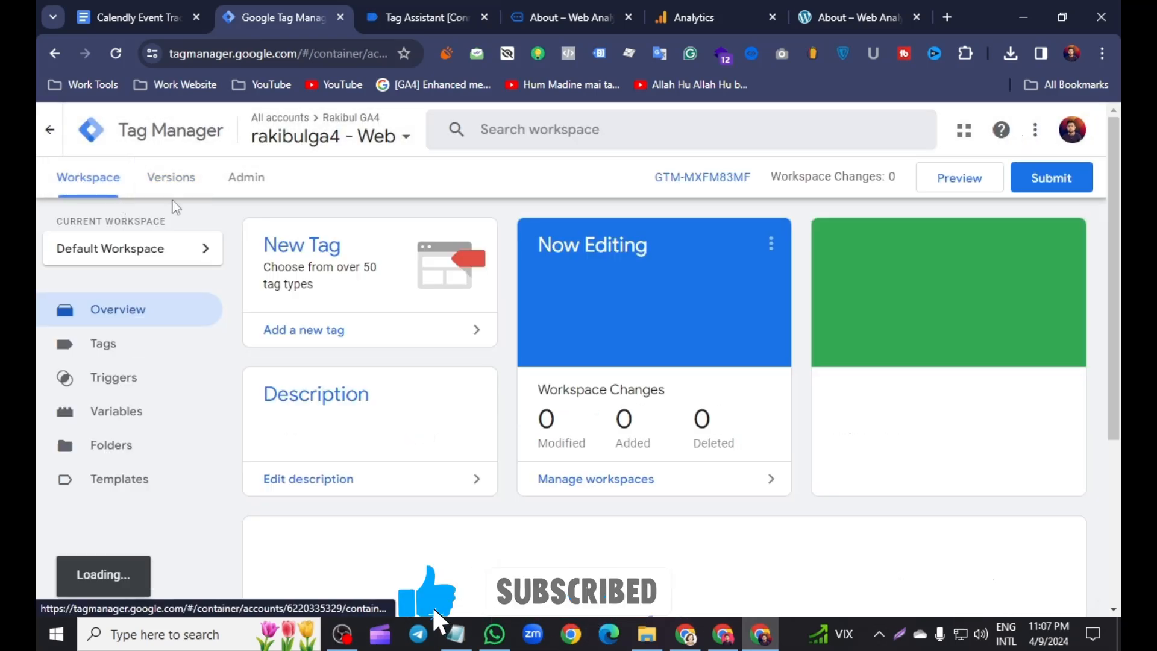